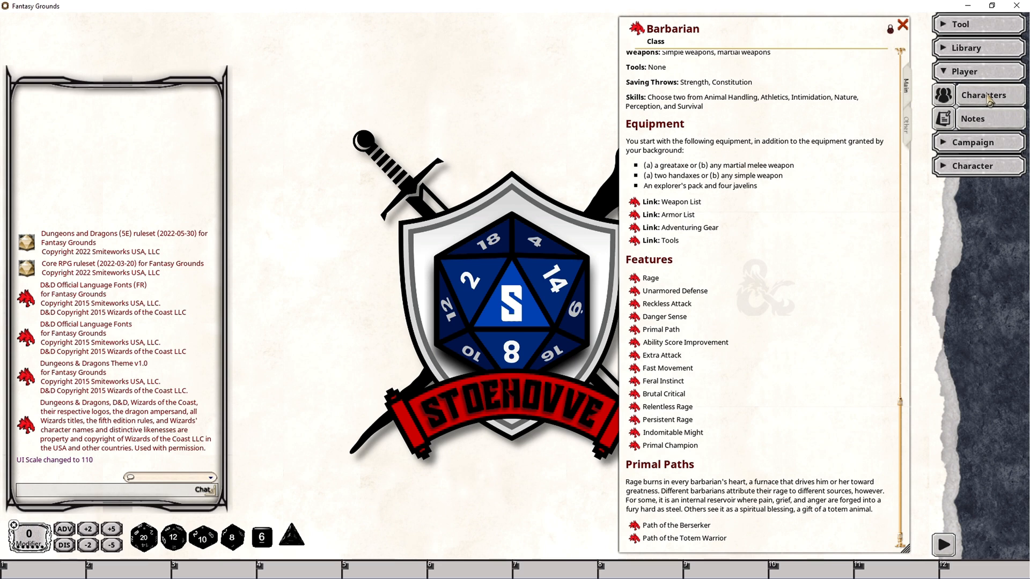
Step: Open the character selection and start a new character with the Character Wizard
left_click(977, 99)
left_click_drag(514, 231, 439, 189)
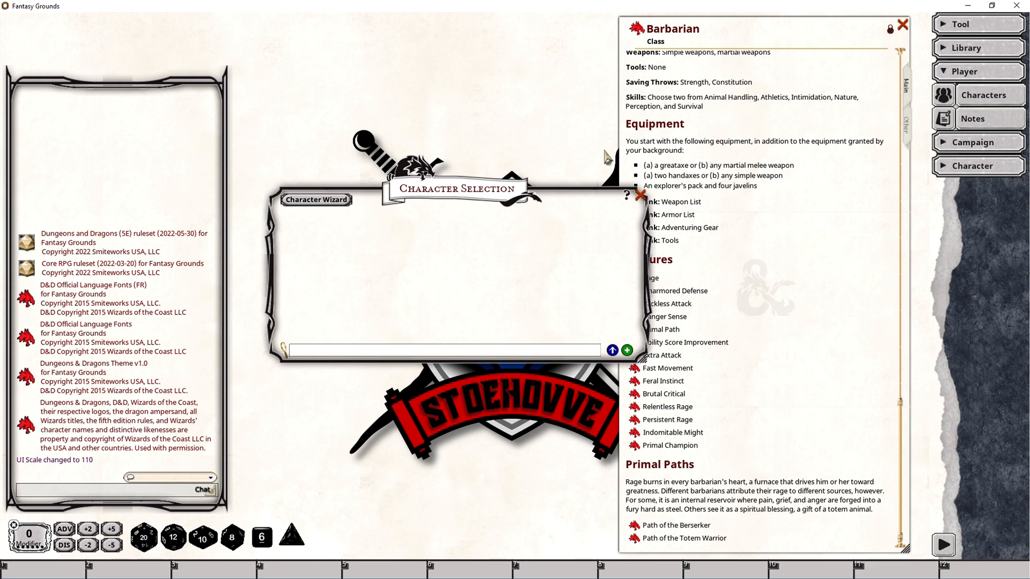
left_click(325, 201)
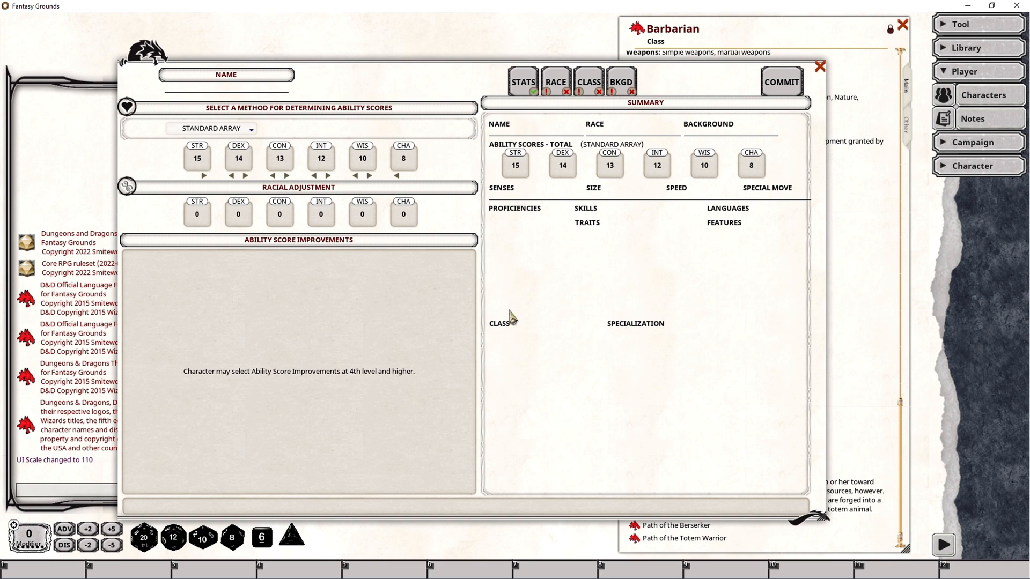
Step: Generate the ability scores with the Dice Roll method and reroll them
left_click(251, 130)
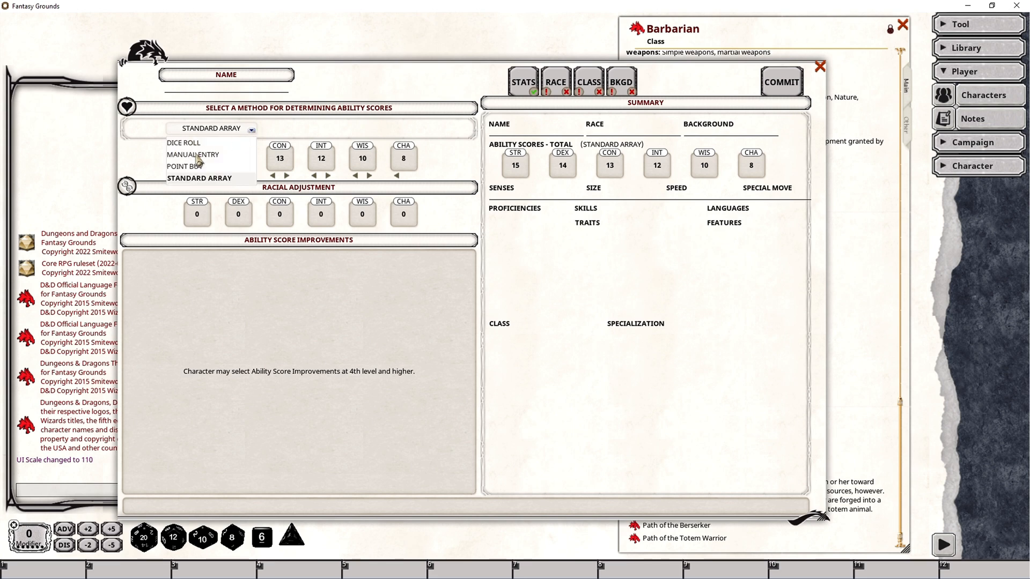
left_click(270, 312)
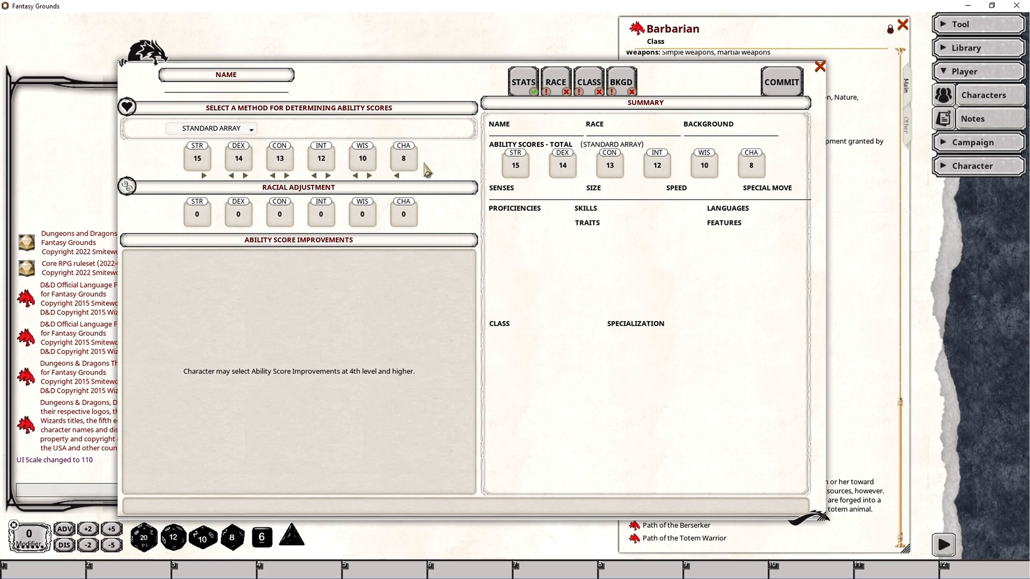
left_click(215, 131)
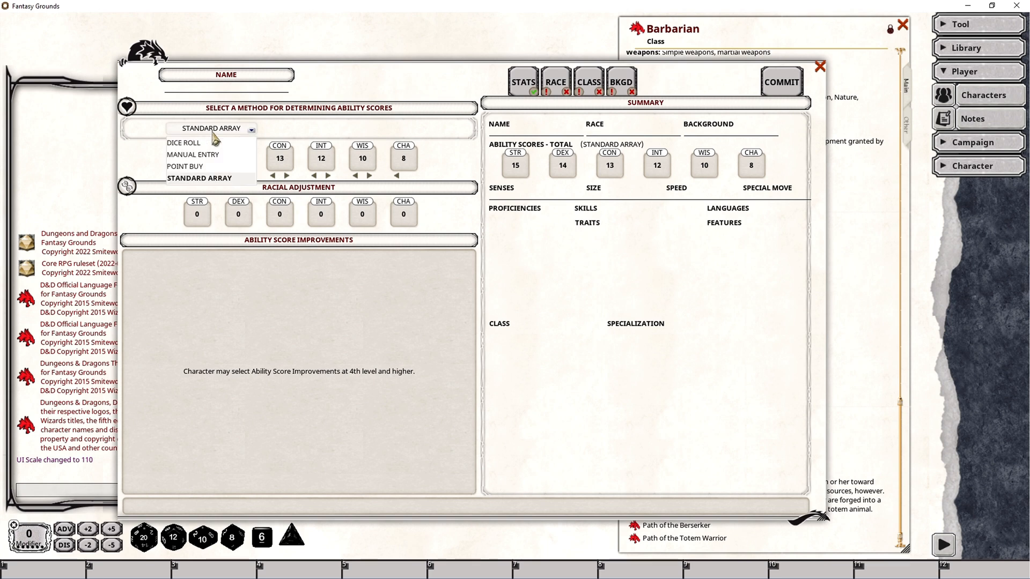
left_click(193, 144)
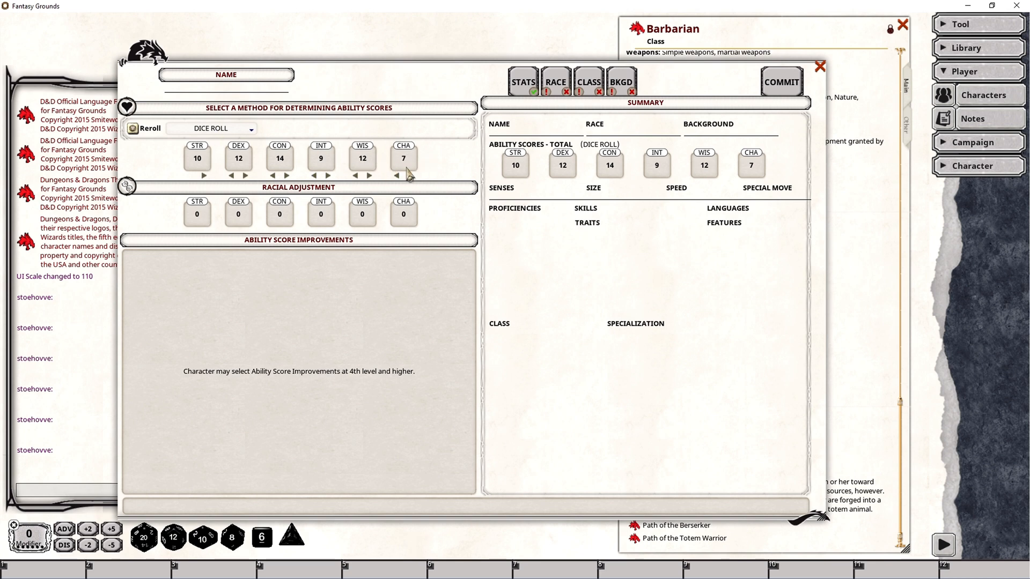
left_click(237, 129)
left_click(133, 128)
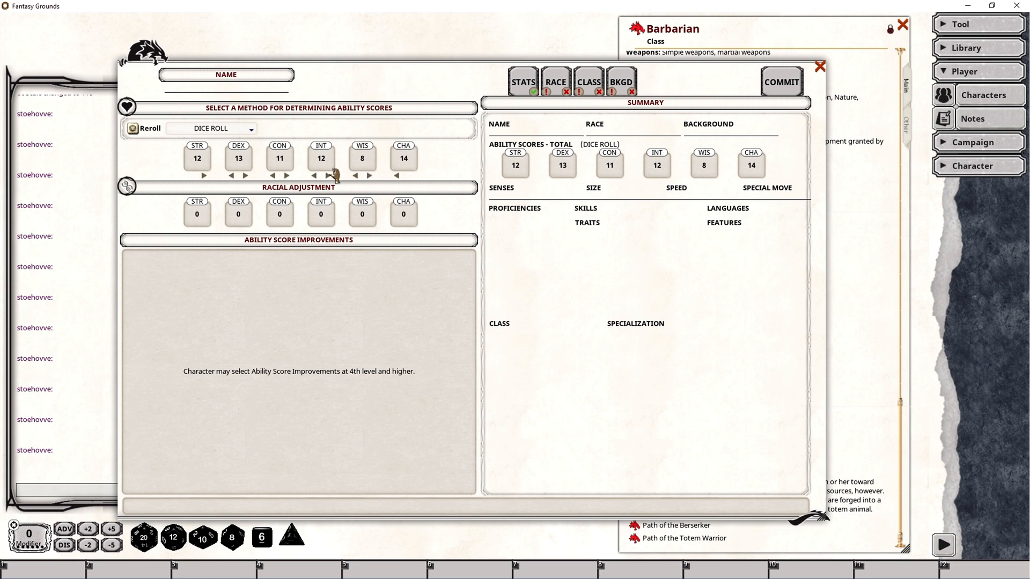
left_click(142, 131)
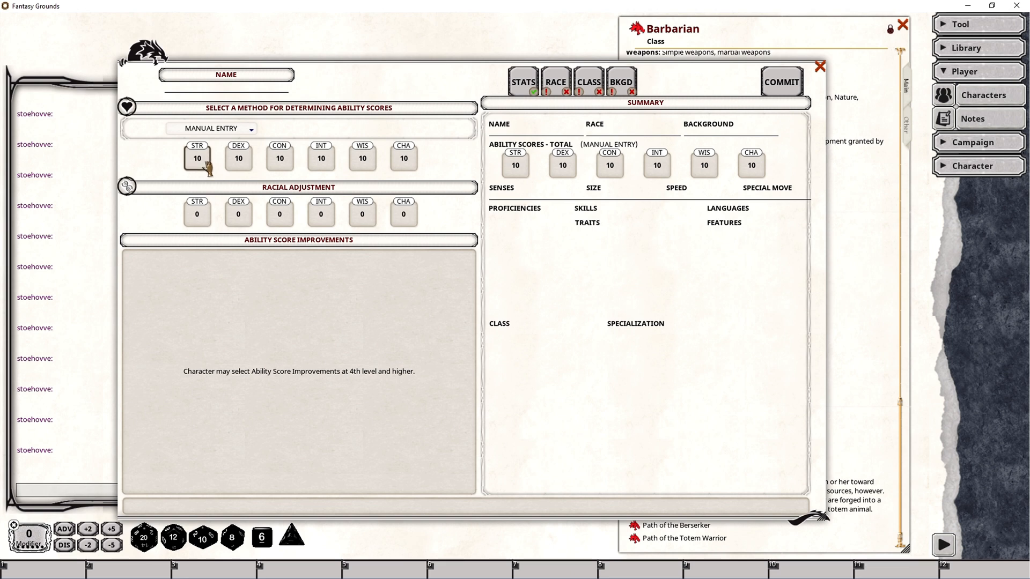
Step: Set the ability scores by manual entry to STR 16, DEX 11, CON 15, INT 11, WIS 12 and CHA 12
type("16")
left_click(239, 160)
type("11")
left_click(281, 160)
type("15")
left_click(315, 166)
type("11")
left_click(363, 160)
type("12")
left_click(404, 160)
type("12")
left_click(251, 130)
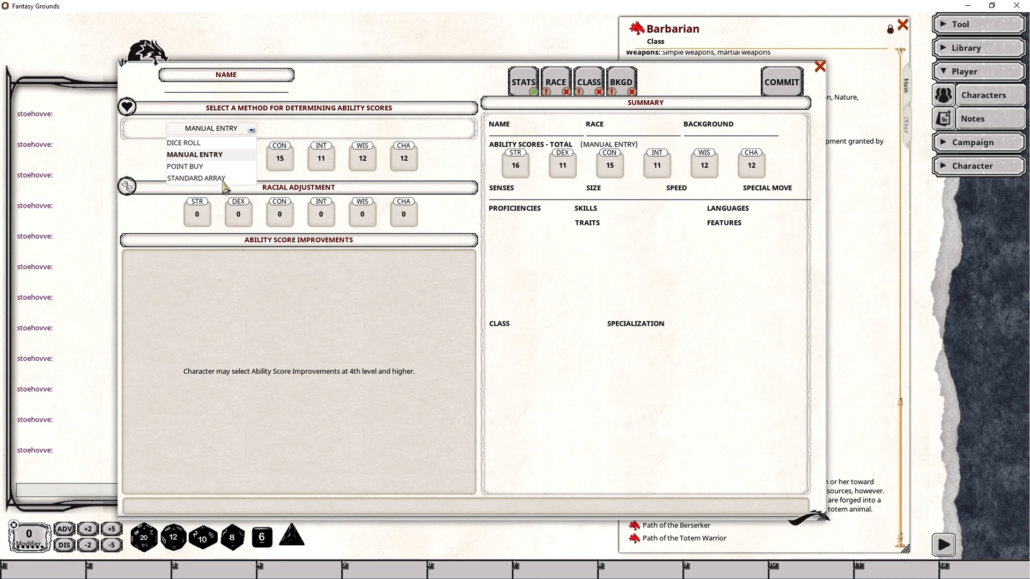
left_click(257, 319)
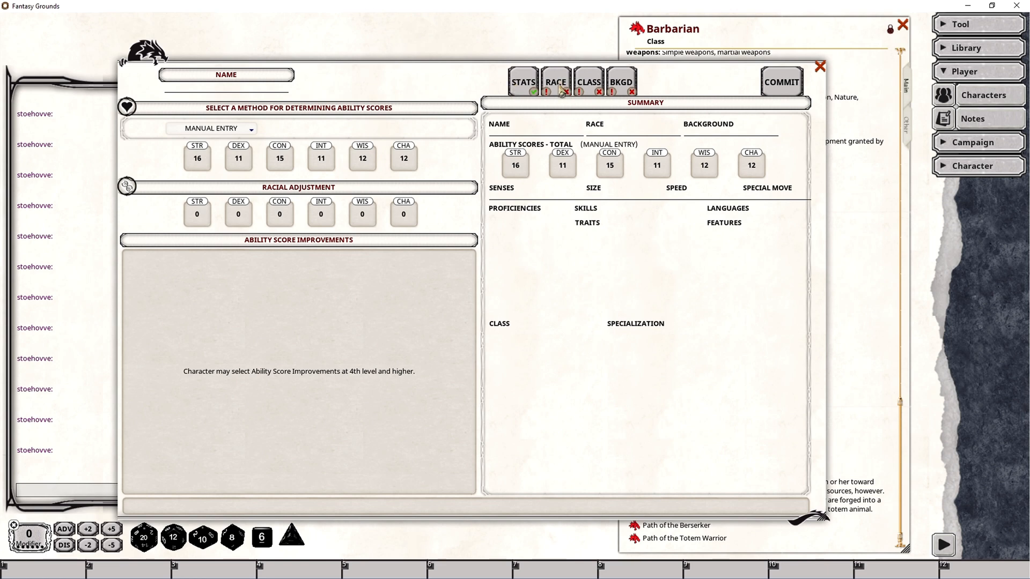
Step: Choose the Goliath race with racial modifier Choice 1, +2 Strength, +1 Constitution and the Dwarvish language
left_click(558, 86)
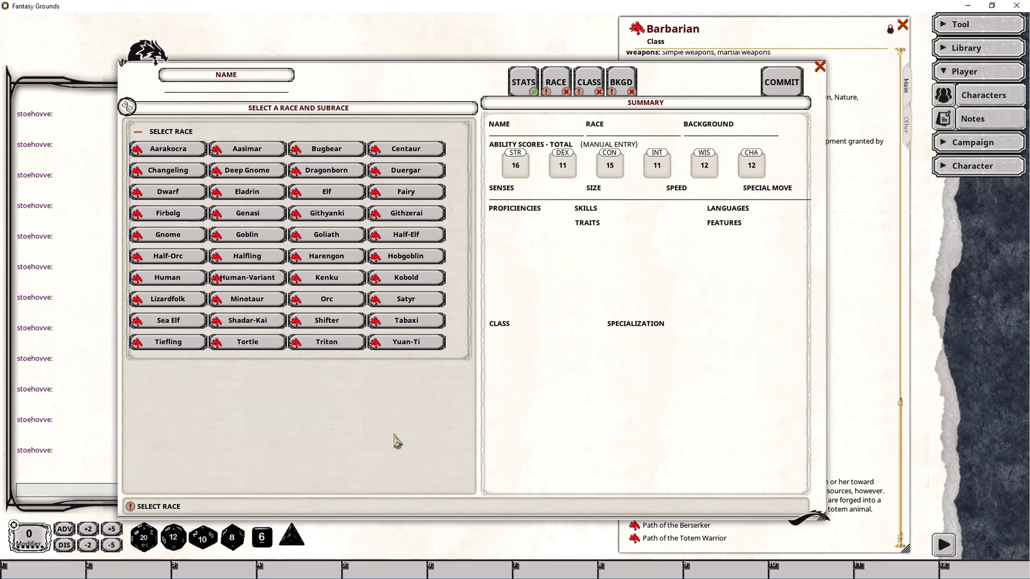
left_click(329, 236)
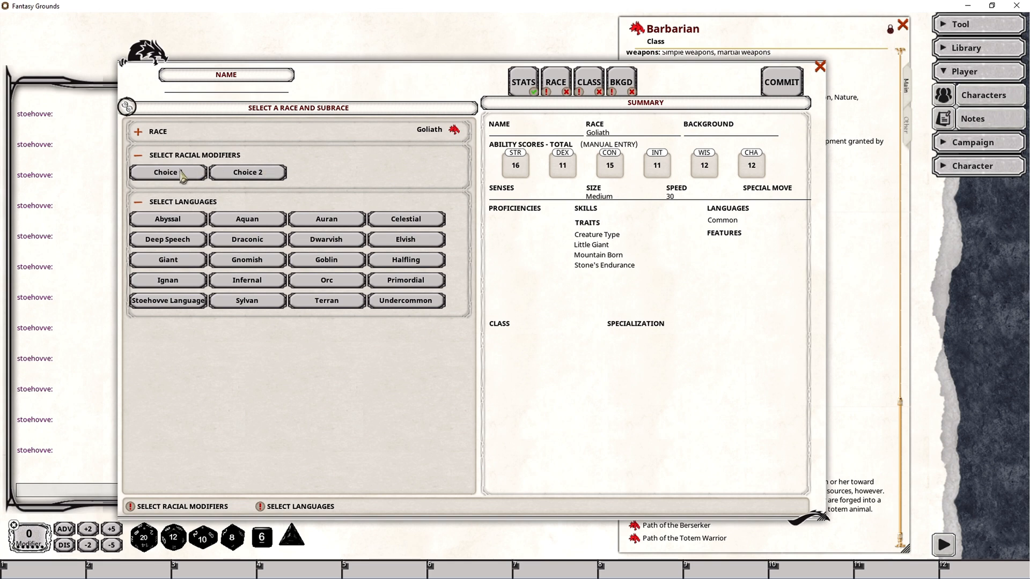
left_click(180, 173)
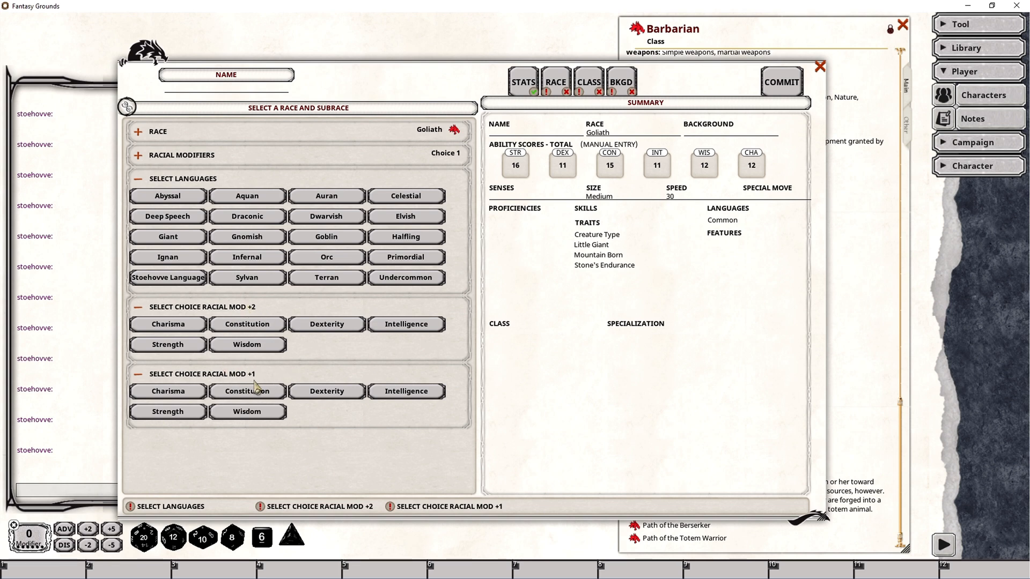
left_click(186, 346)
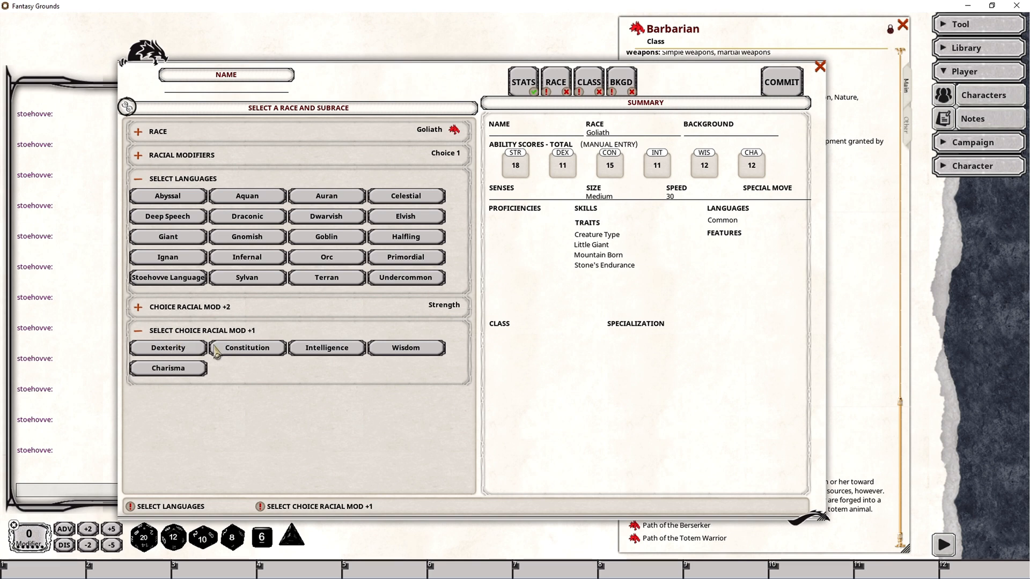
left_click(255, 349)
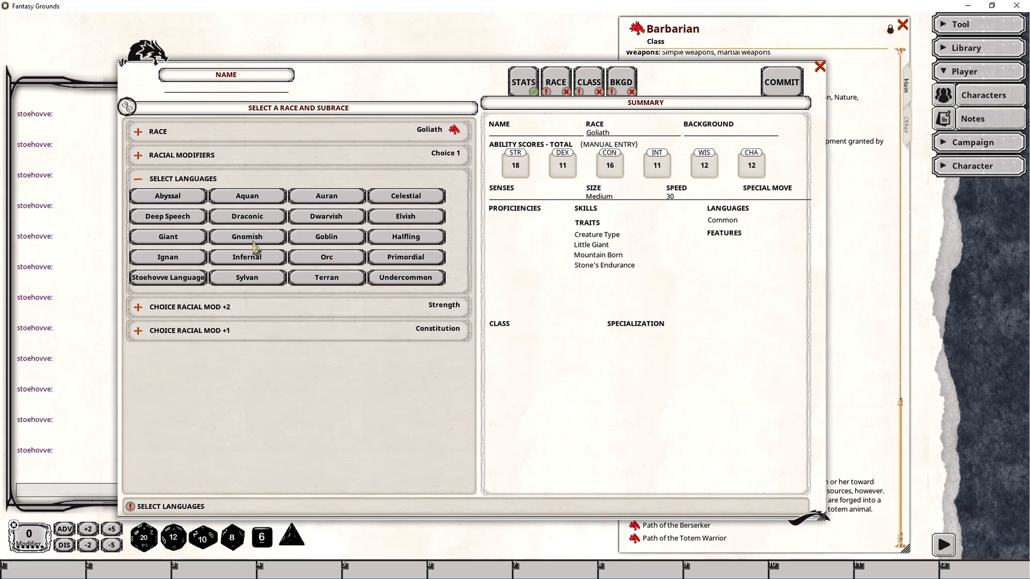
left_click(335, 215)
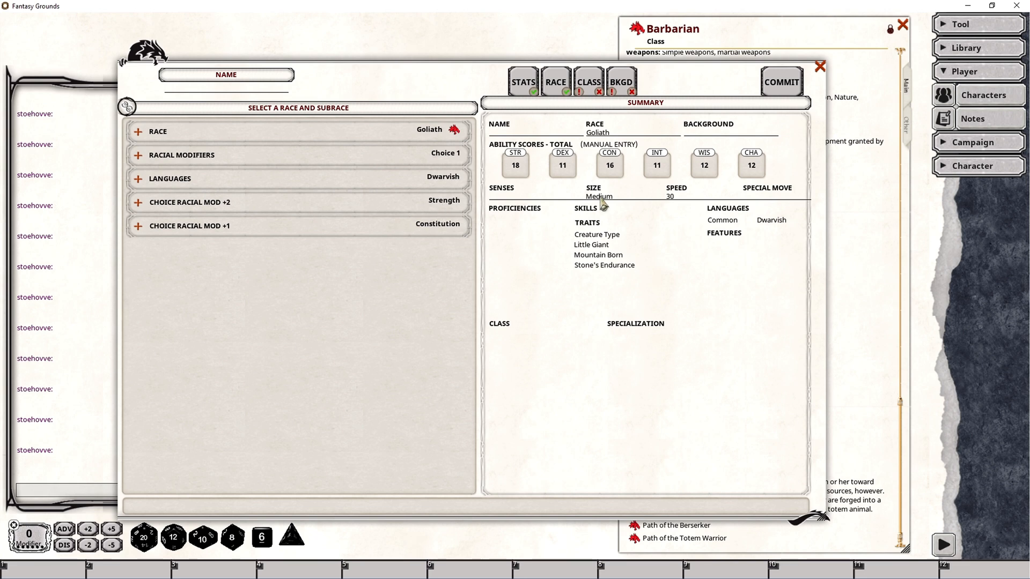
Step: Choose the Barbarian class with Nature and Perception as its skill proficiencies
left_click(587, 85)
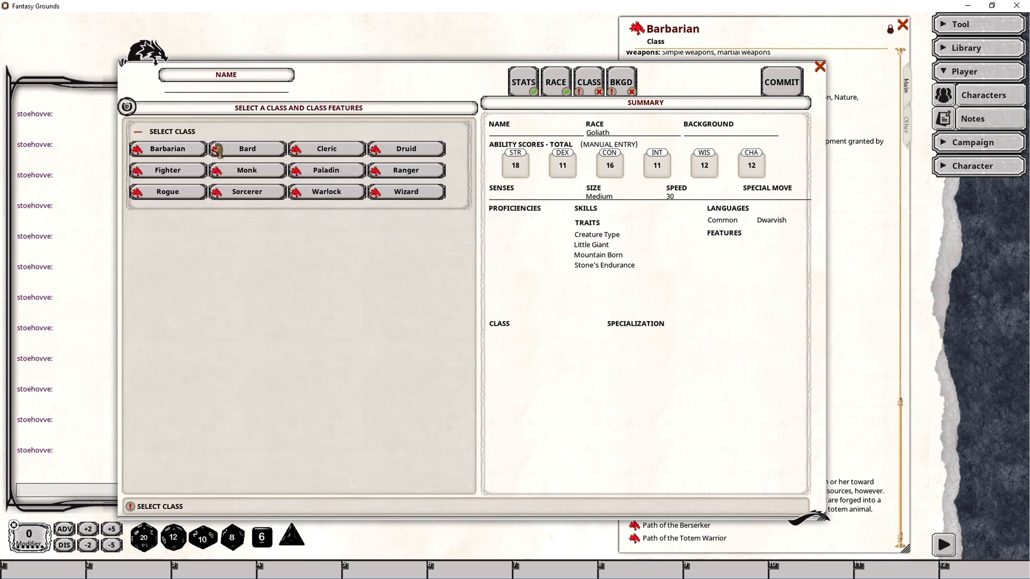
left_click(191, 151)
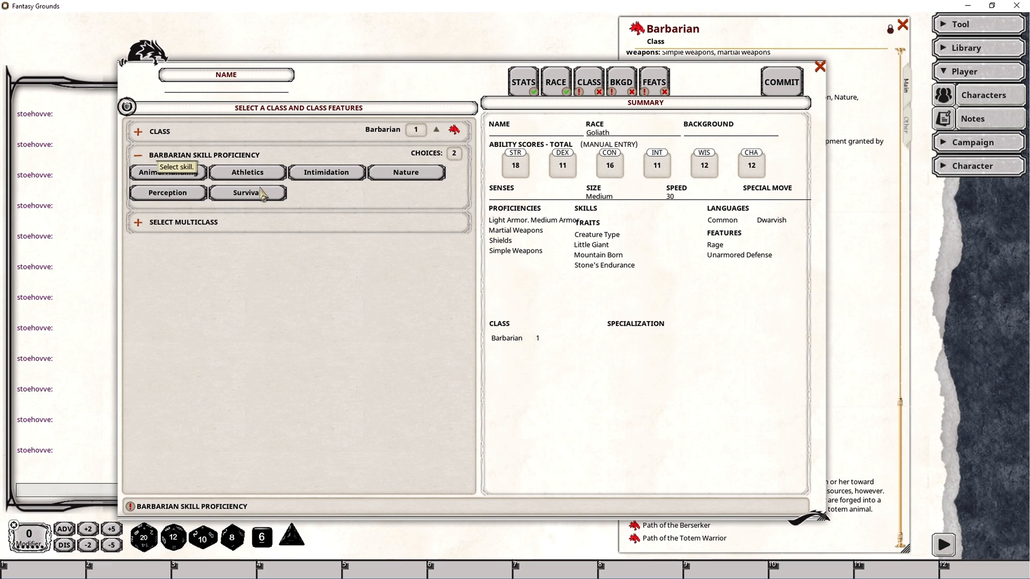
left_click(400, 174)
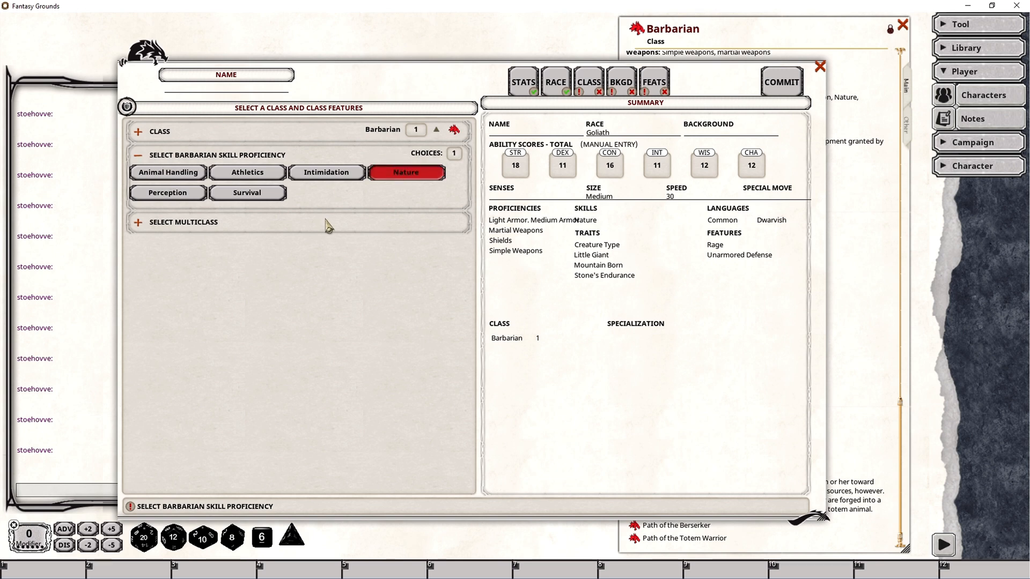
left_click(170, 194)
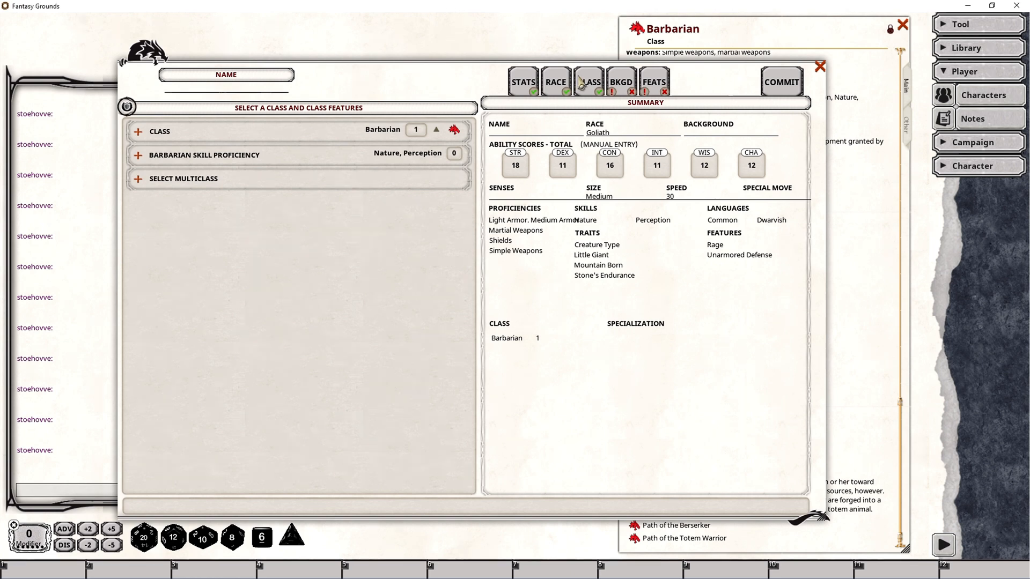
Step: Choose the Outlander background with the Gnomish language and the Drum tool proficiency
left_click(620, 81)
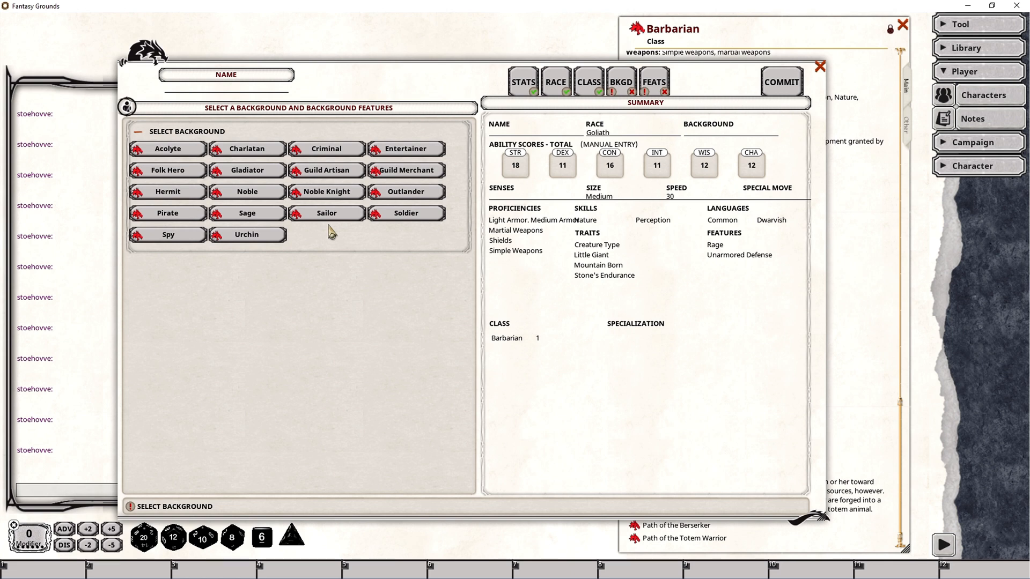
left_click(404, 197)
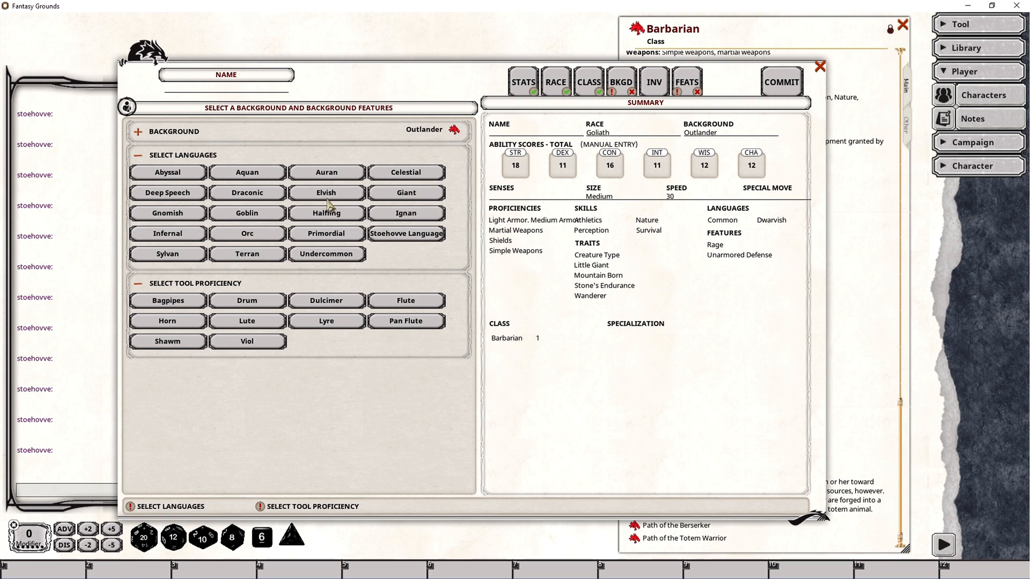
left_click(185, 217)
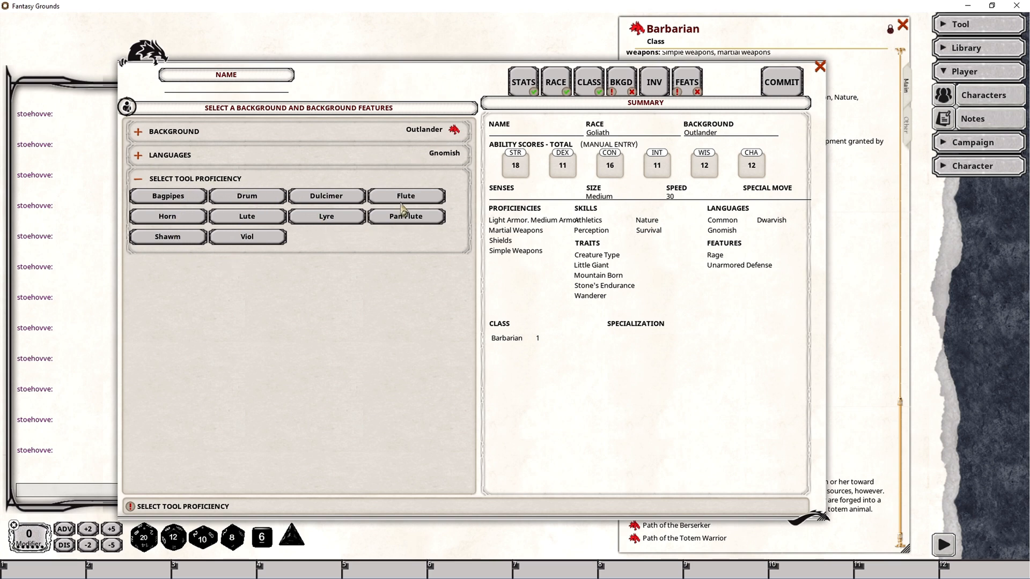
left_click(248, 197)
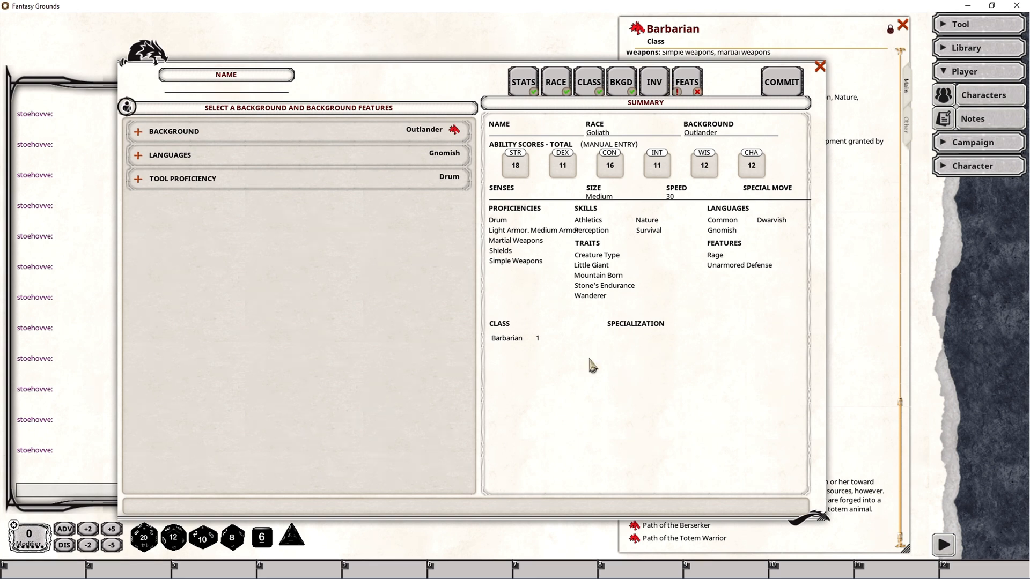
Step: Pick the starting equipment: a Spear for class choice 2 and a Battleaxe for class choice 1
left_click(655, 84)
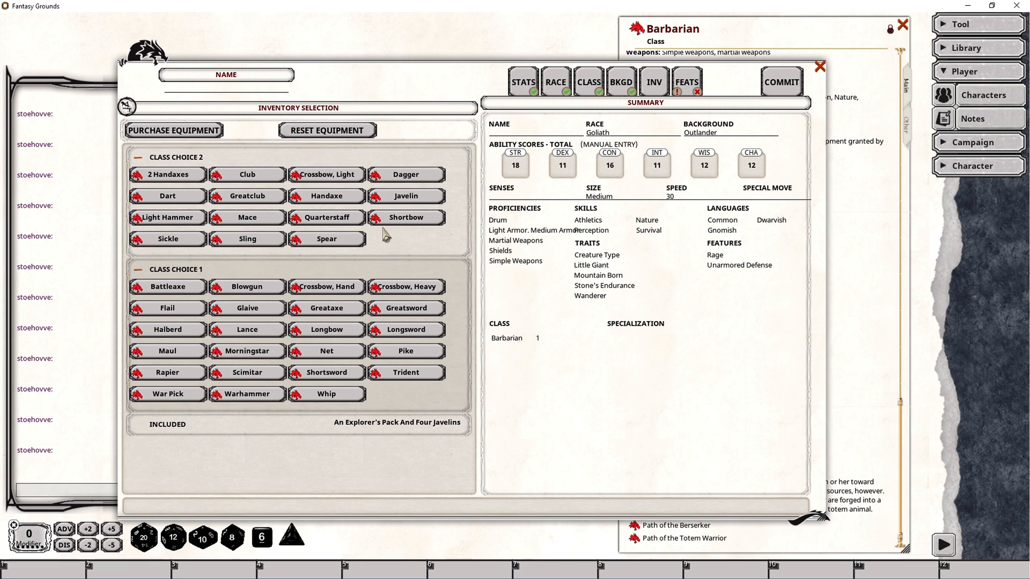
left_click(328, 242)
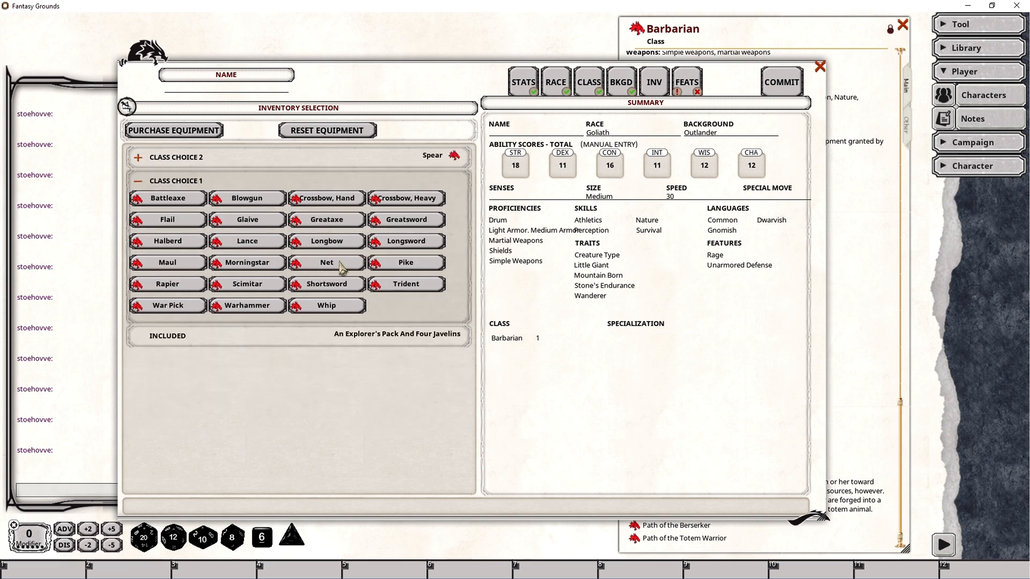
left_click(191, 201)
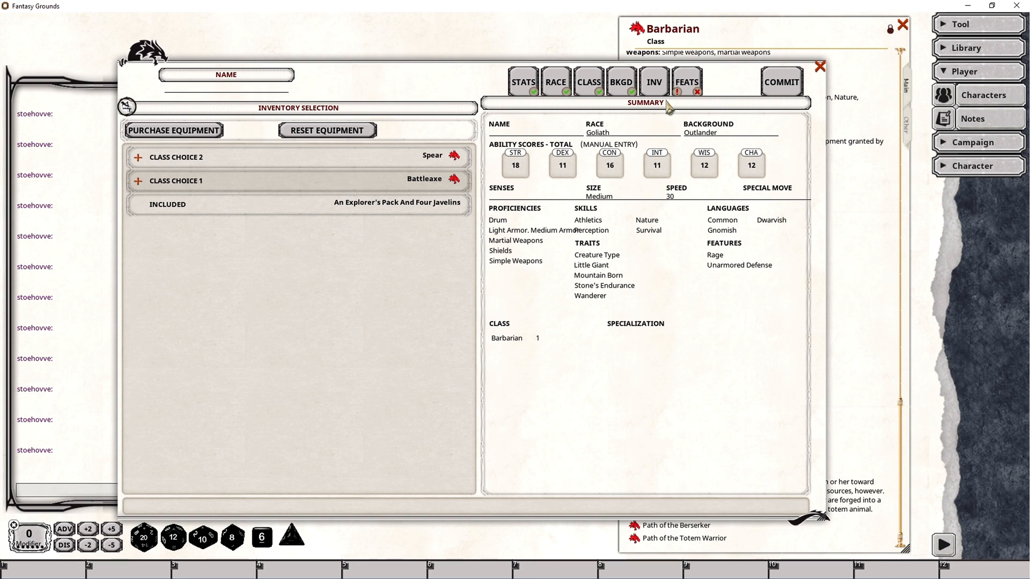
Step: Check the feat choices, name the character "The Barbian (Base Class)", and commit it, leaving only its character sheet open
left_click(686, 83)
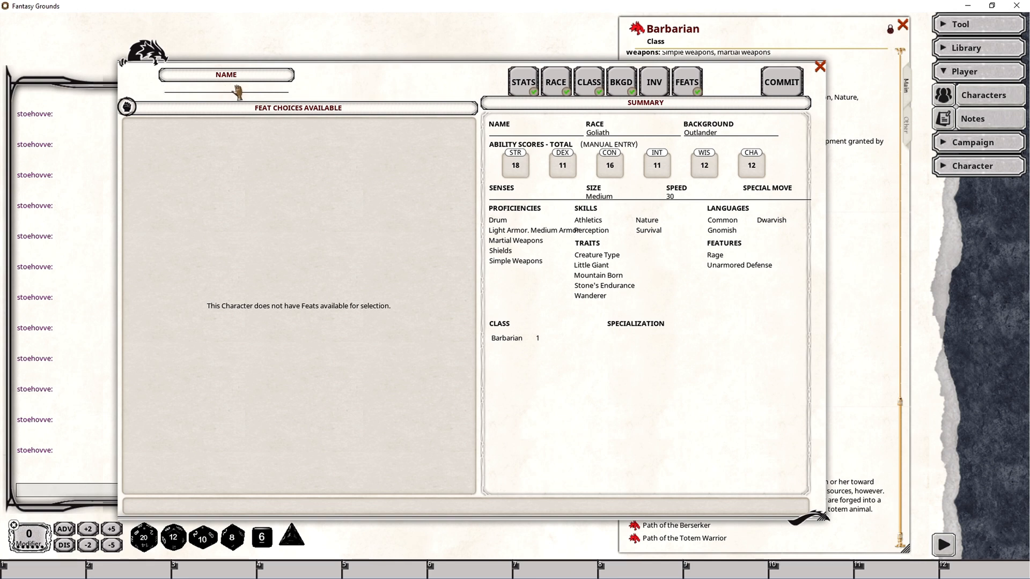
type("The Barbian ()")
type("Base Class")
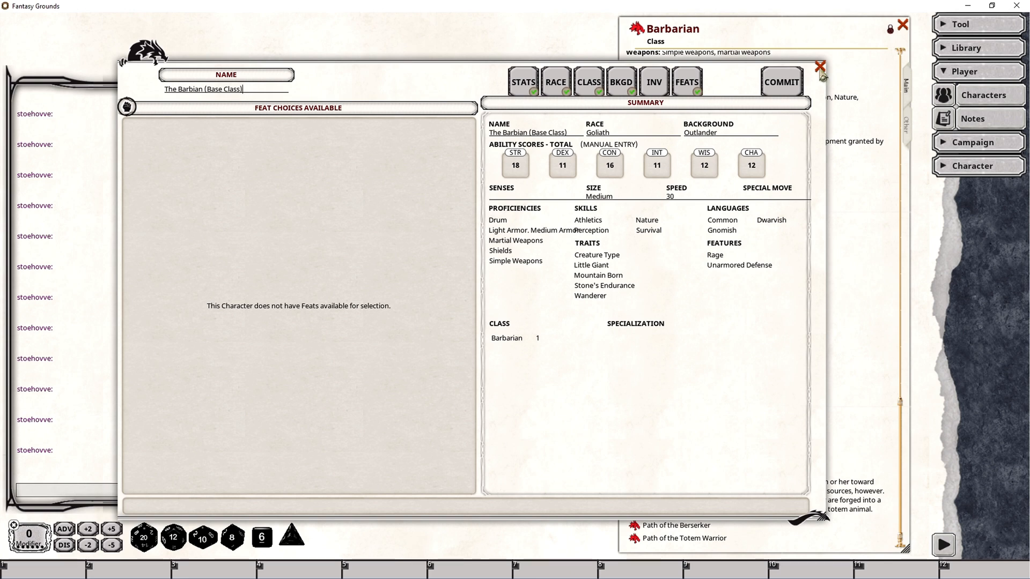
left_click(785, 87)
left_click_drag(531, 142, 363, 86)
left_click(608, 227)
left_click(640, 195)
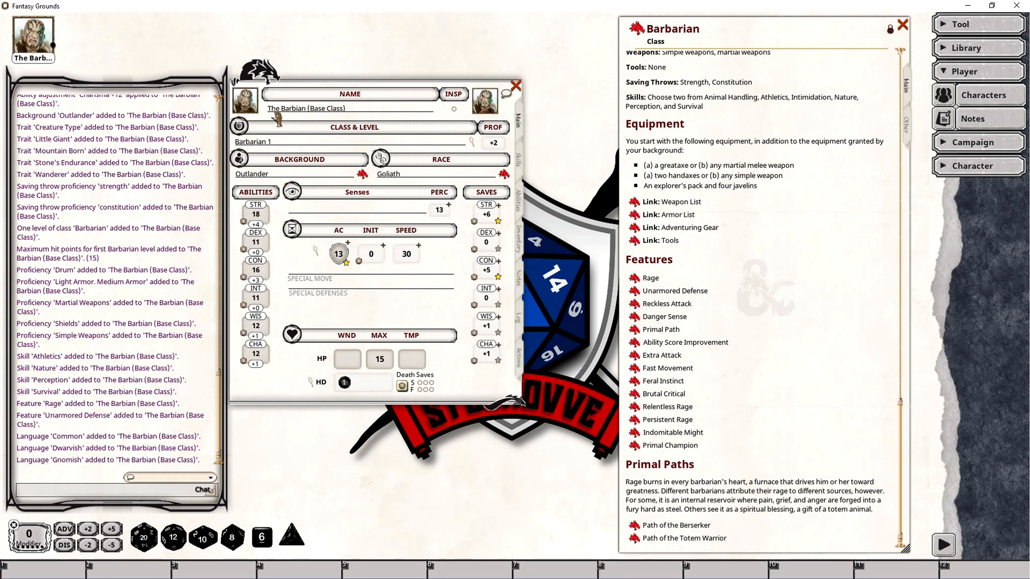
Step: Browse the portrait collections available for the character
left_click(244, 96)
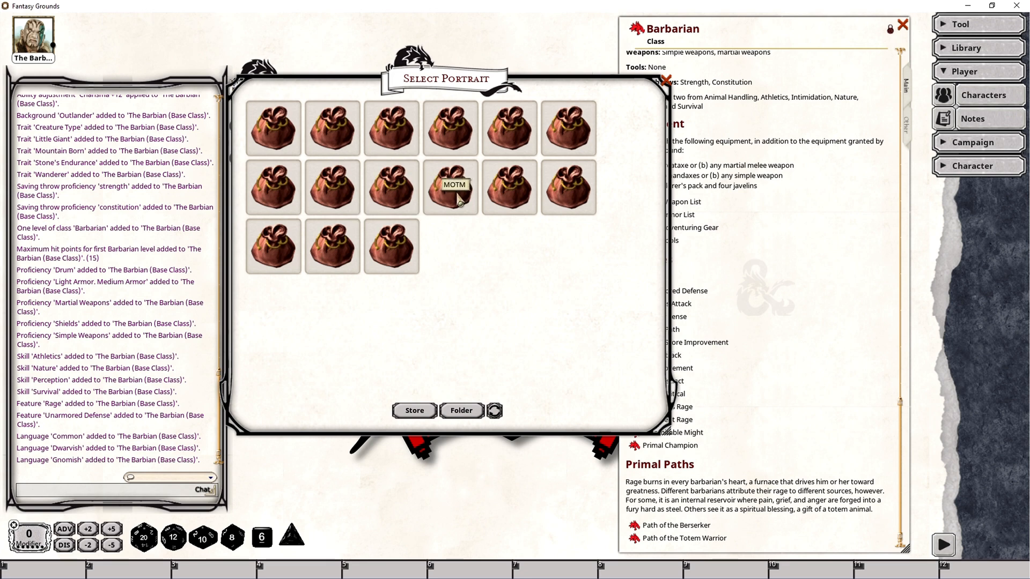
left_click(393, 169)
scroll(461, 262, "down", 2)
left_click(461, 263)
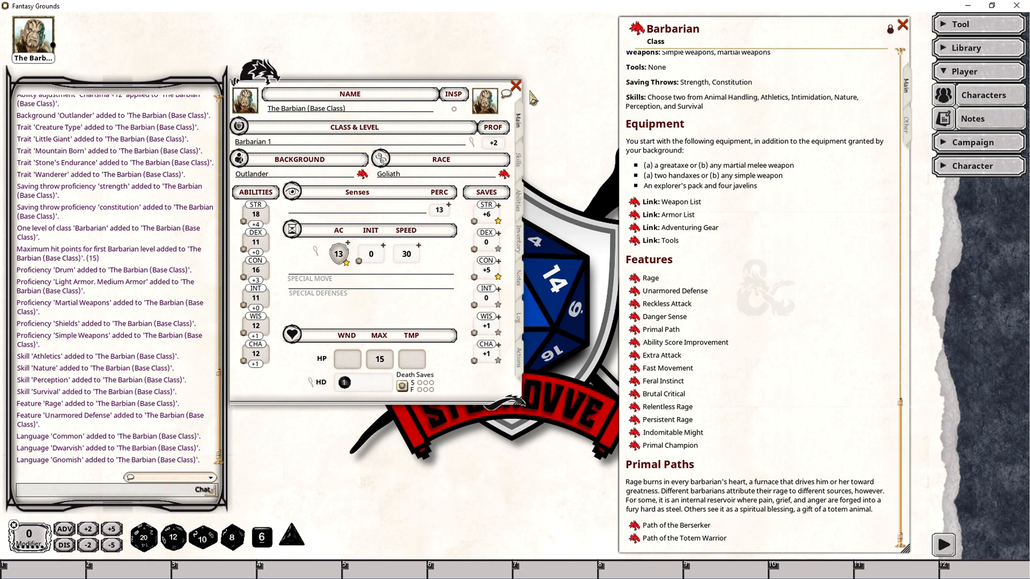
Step: Examine the character's weapon actions and Rage effect details, and review the features and racial traits under its abilities
left_click(519, 358)
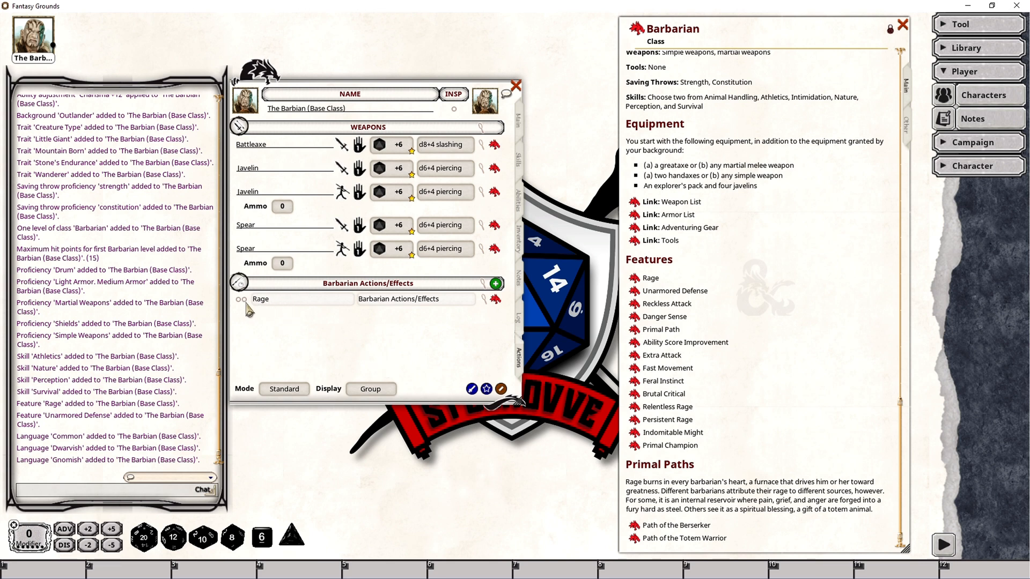
left_click(494, 301)
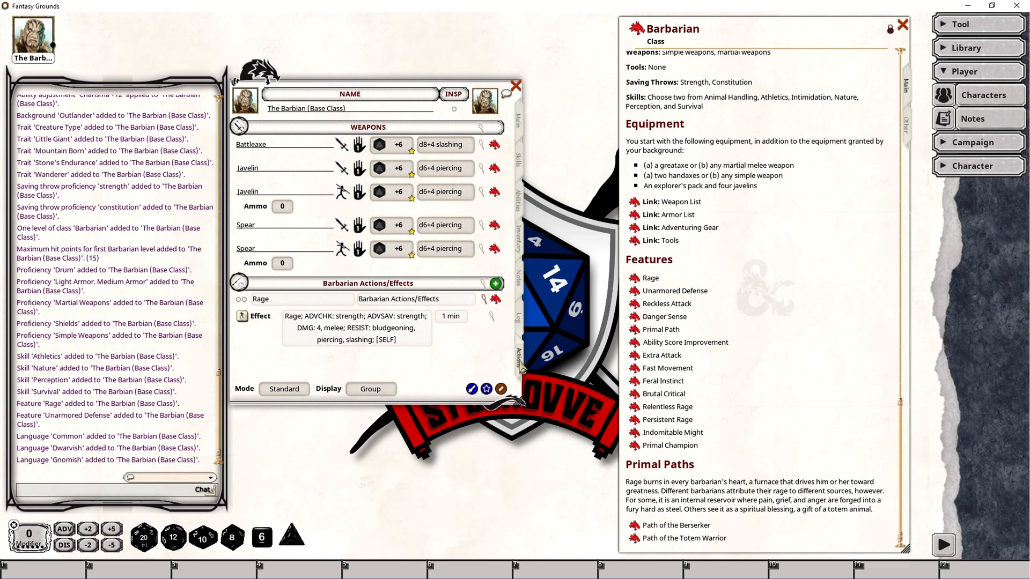
left_click(519, 200)
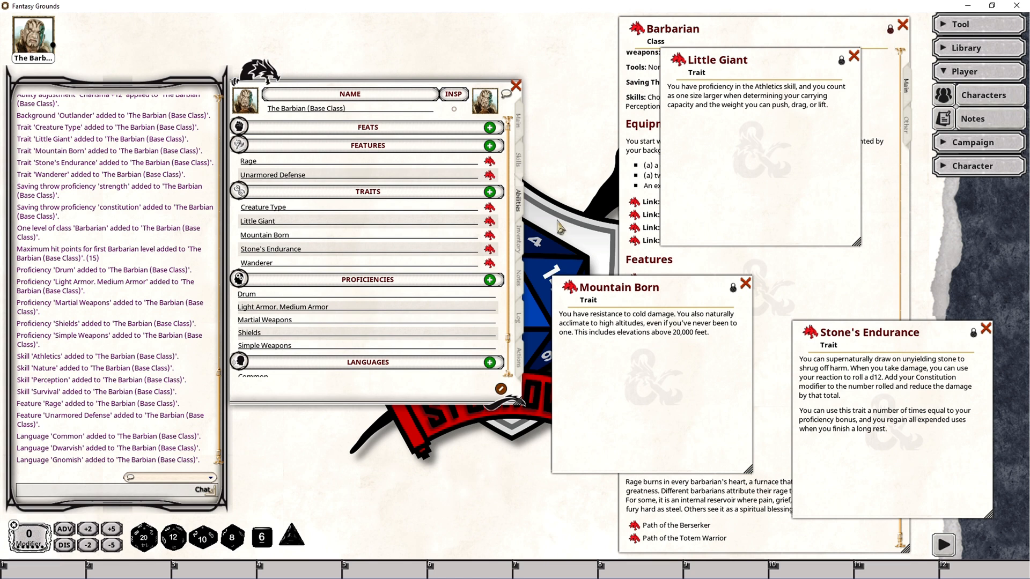
Step: Review the character's weapon actions, skills, and inventory down to the treasure and encumbrance sections
left_click(519, 371)
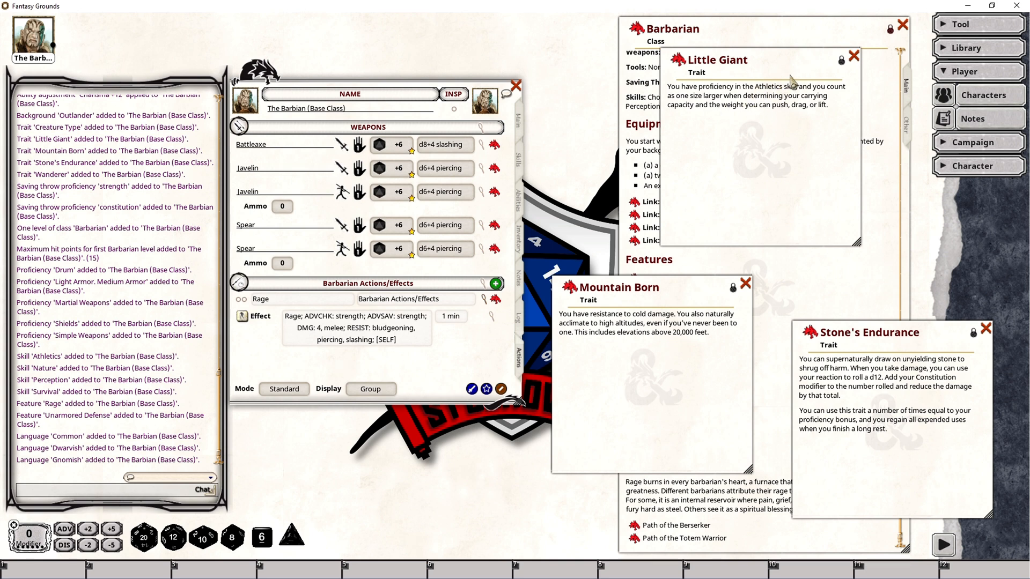
left_click(519, 167)
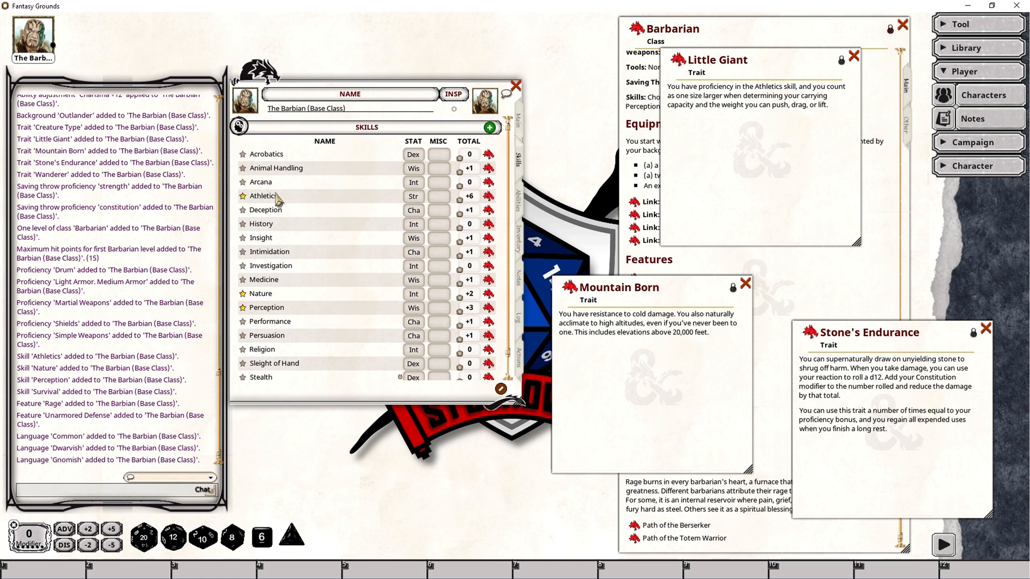
key("alt+Tab")
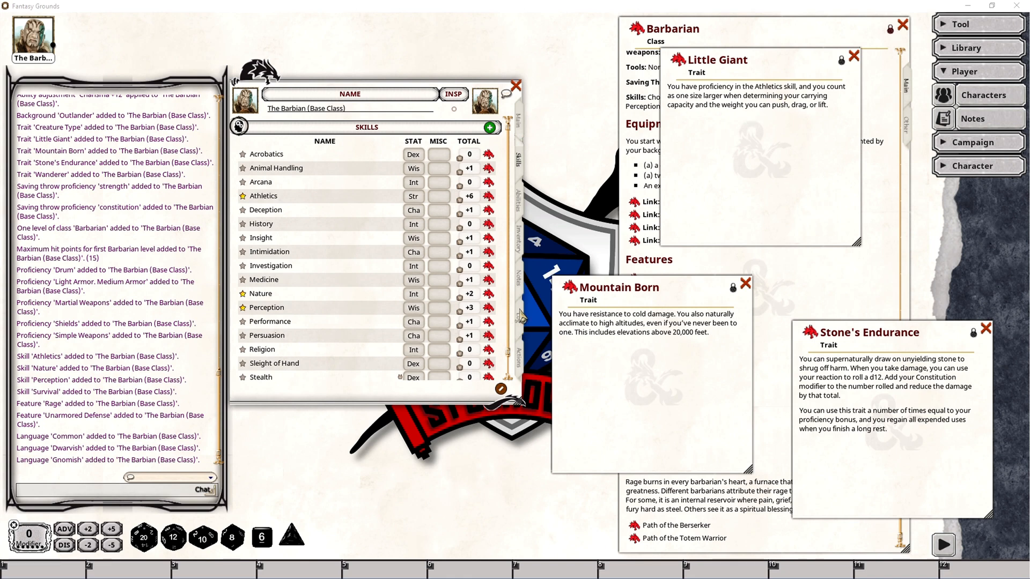
left_click(519, 241)
scroll(397, 322, "down", 5)
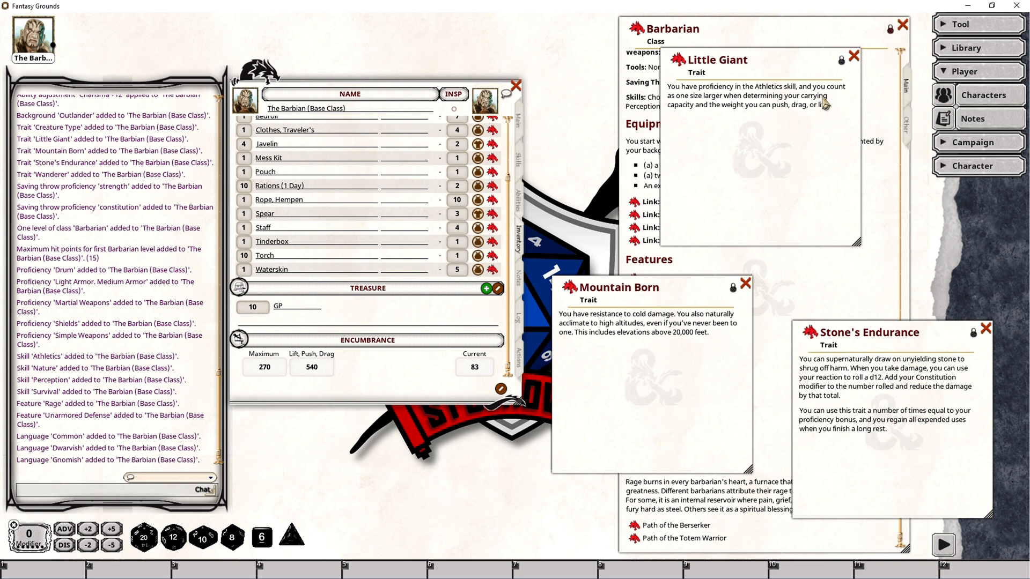
Step: Close the Little Giant trait and add the Mountain Born trait to the character's actions as a power in the group "Goliath"
left_click(854, 56)
left_click_drag(649, 288, 664, 80)
left_click_drag(884, 322, 656, 281)
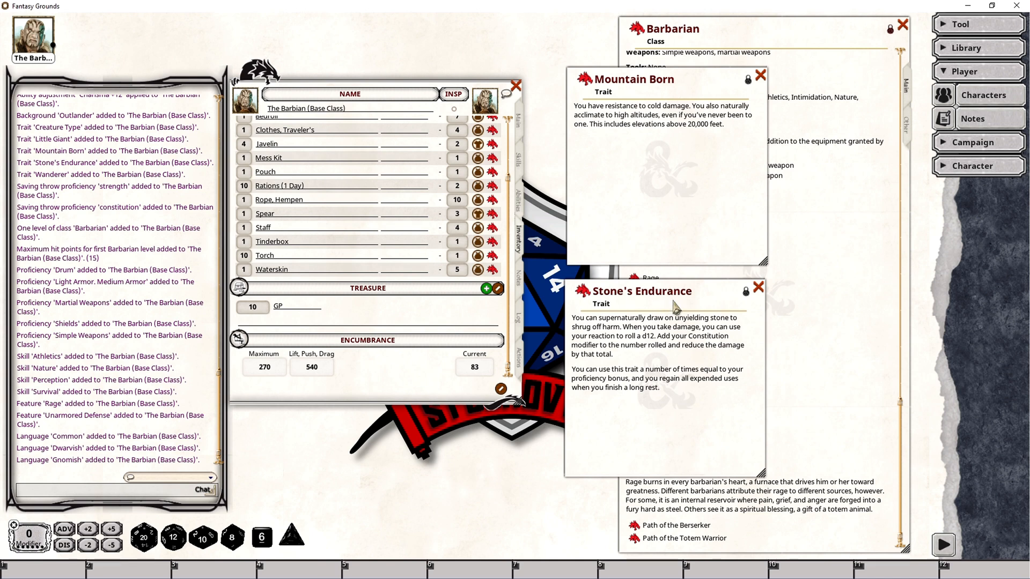
left_click(517, 359)
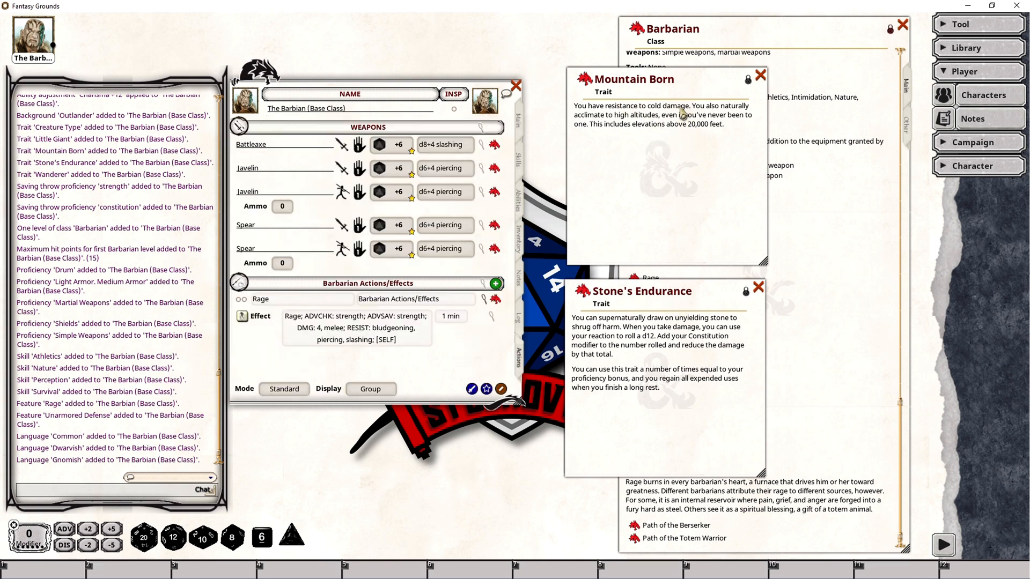
left_click_drag(588, 81, 343, 359)
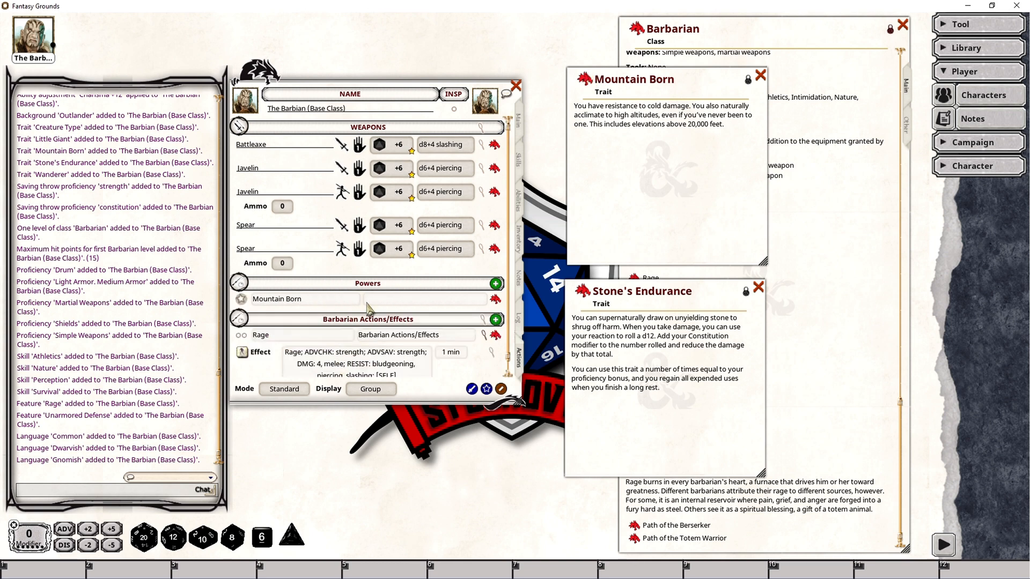
left_click(403, 304)
type("Goliath")
key("Return")
scroll(402, 313, "down", 1)
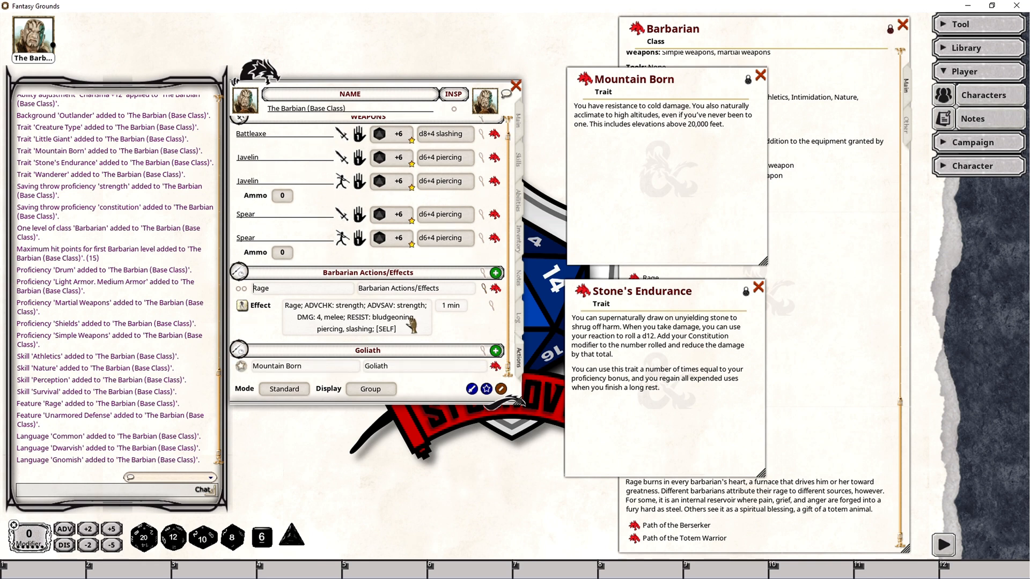
Step: Add an effect action to the Mountain Born power and open its effect details
right_click(463, 370)
left_click(508, 371)
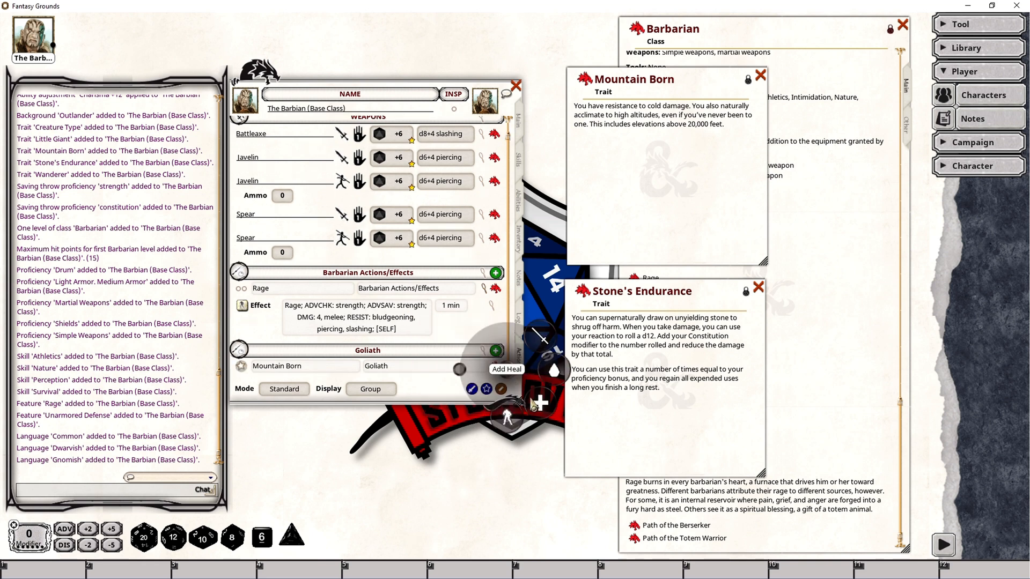
left_click(507, 415)
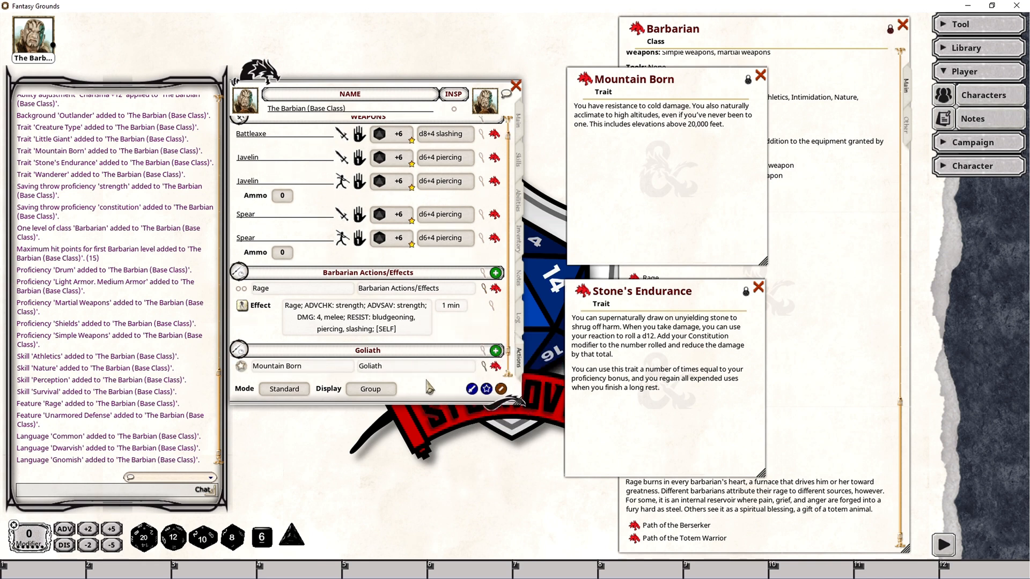
scroll(483, 369, "down", 1)
left_click(491, 367)
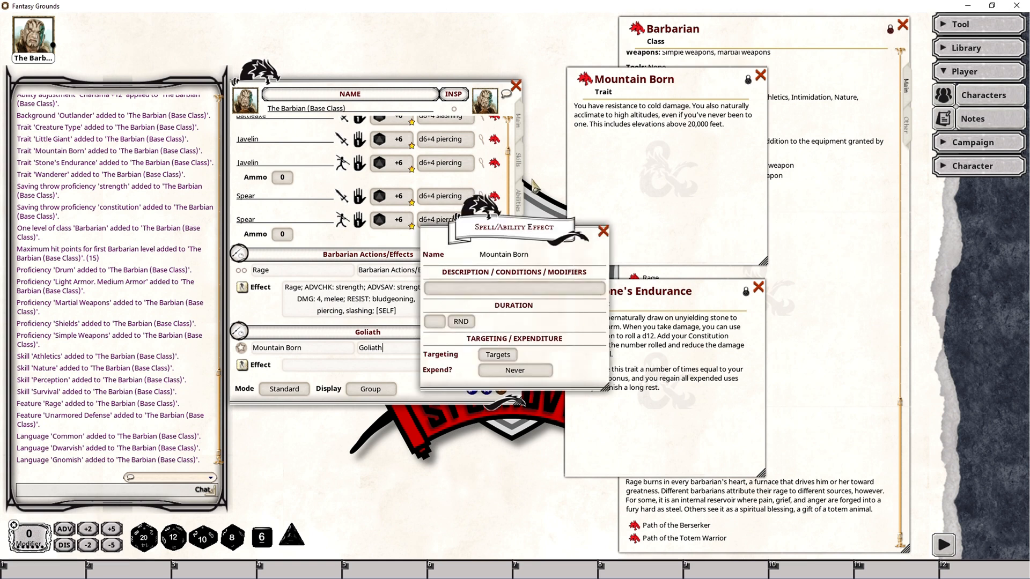
Step: Define the effect as "Mountain Born; RESIST: cold" with targeting set to Self, and close the effect details and the Mountain Born trait
left_click_drag(516, 300, 650, 411)
left_click(627, 397)
type("Mountain Bornl;")
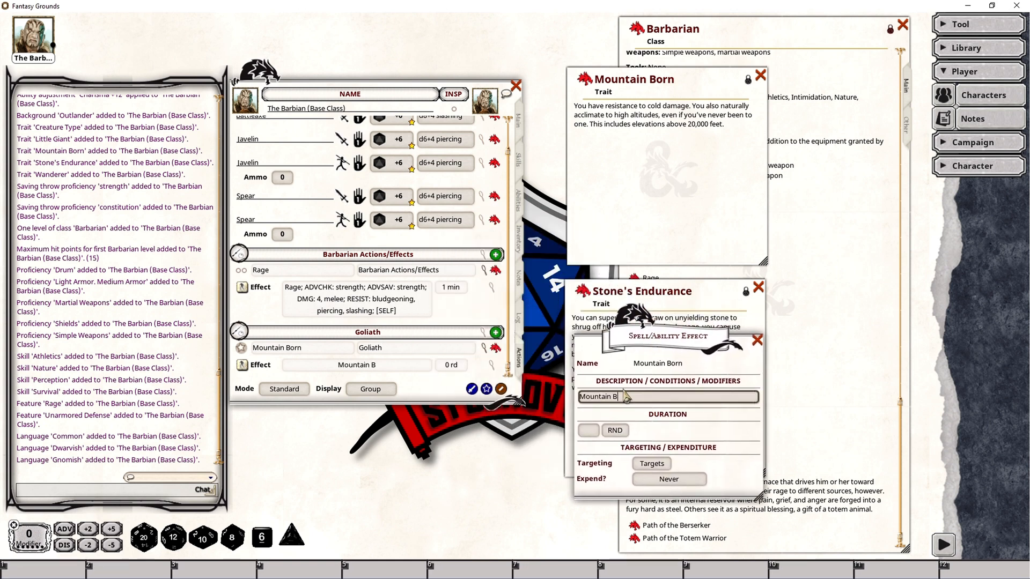
key("BackSpace")
key("BackSpace")
type("; RE")
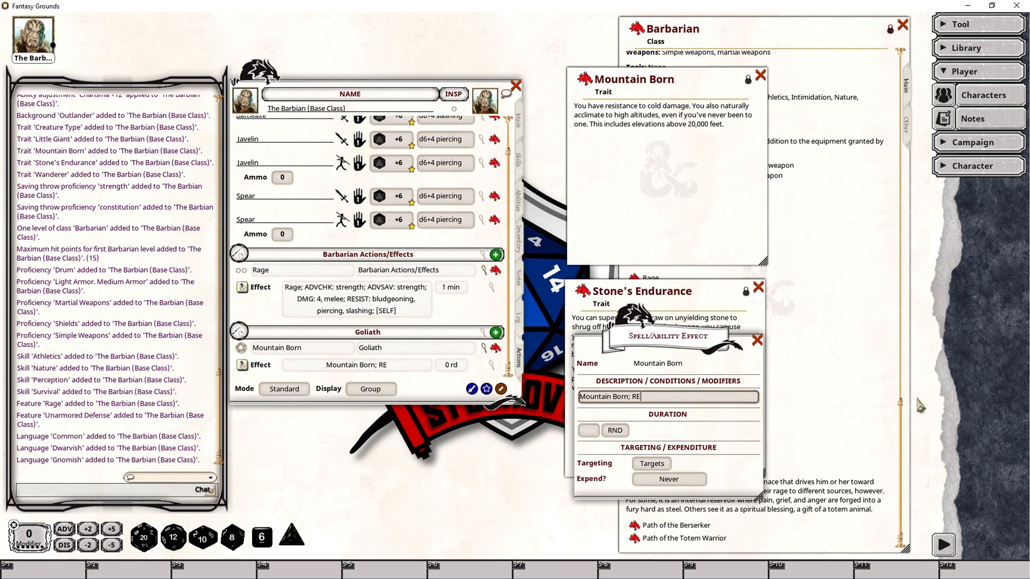
type("SIST: cold")
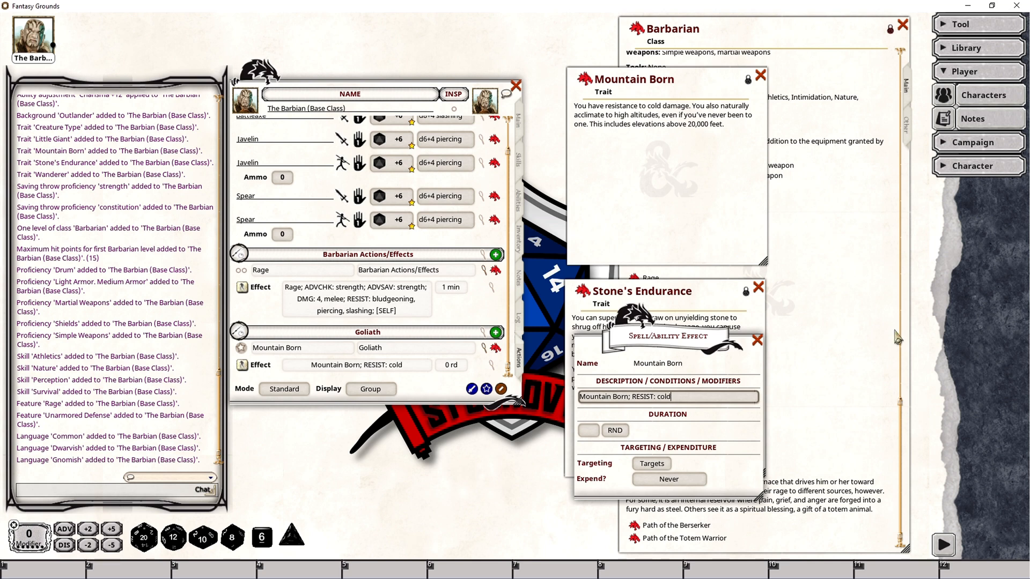
left_click(660, 468)
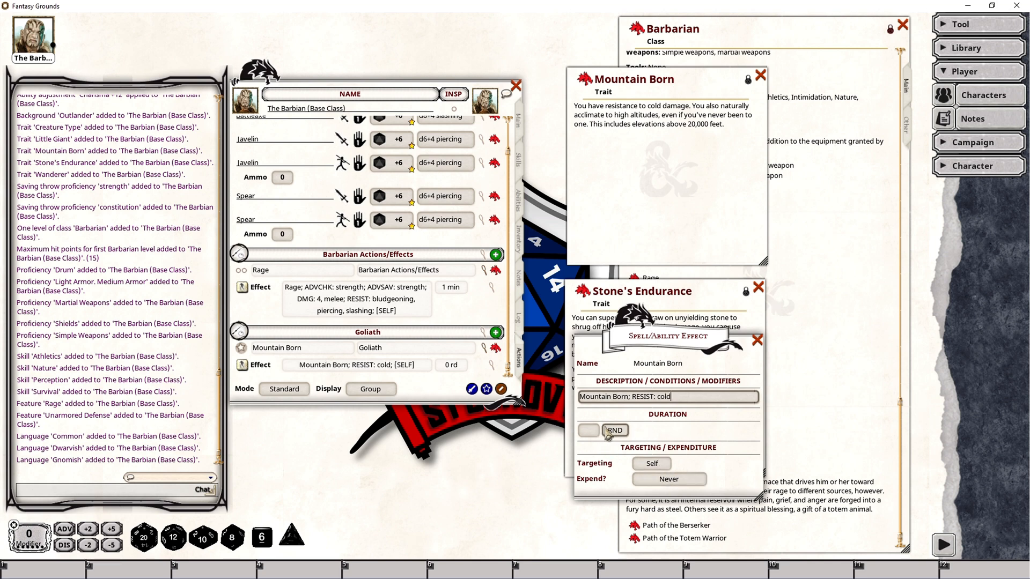
left_click(757, 340)
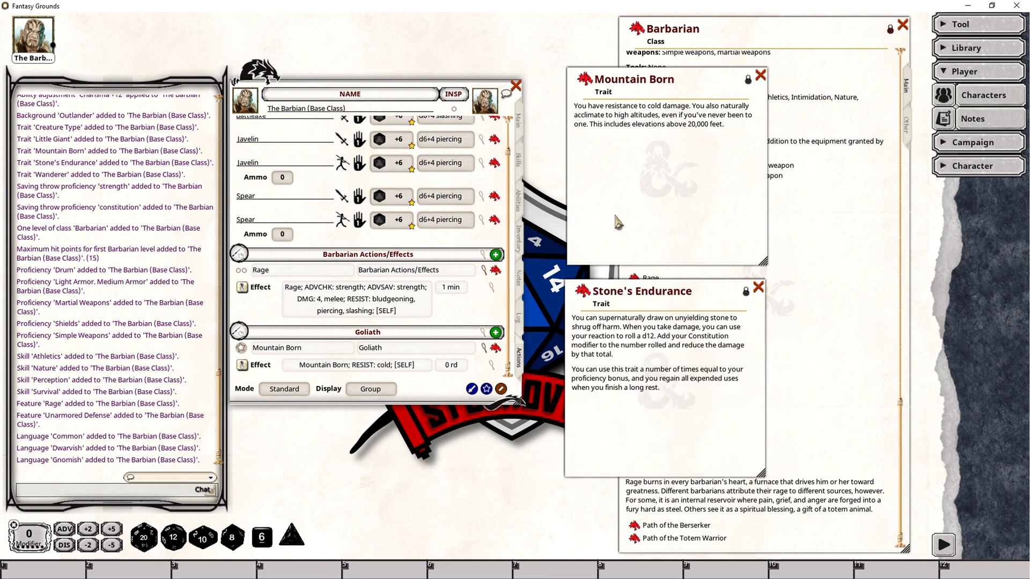
left_click(760, 76)
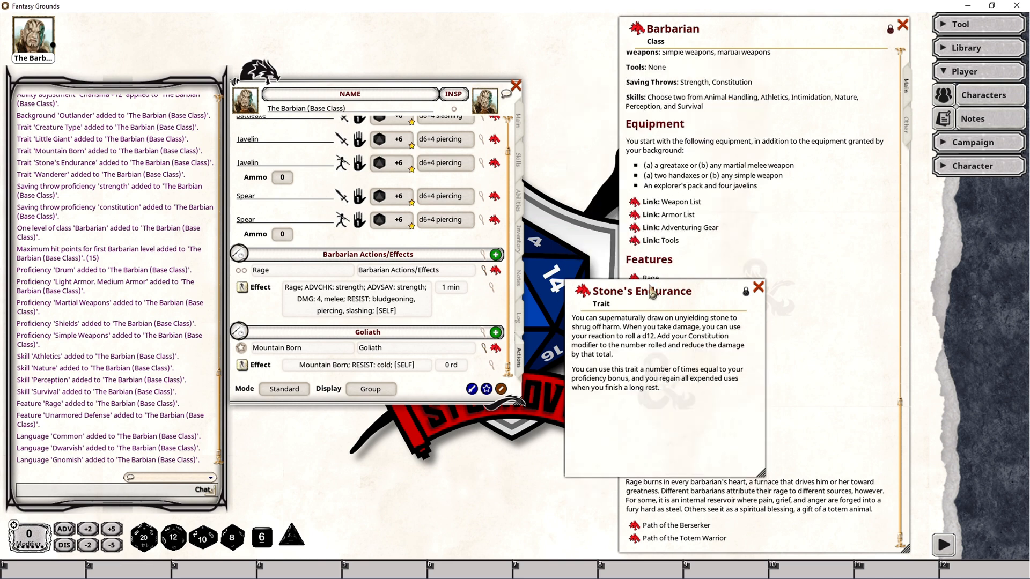
Step: Enlarge the character sheet and add the Stone's Endurance trait to its actions as a power in the Goliath group
left_click_drag(651, 291, 633, 213)
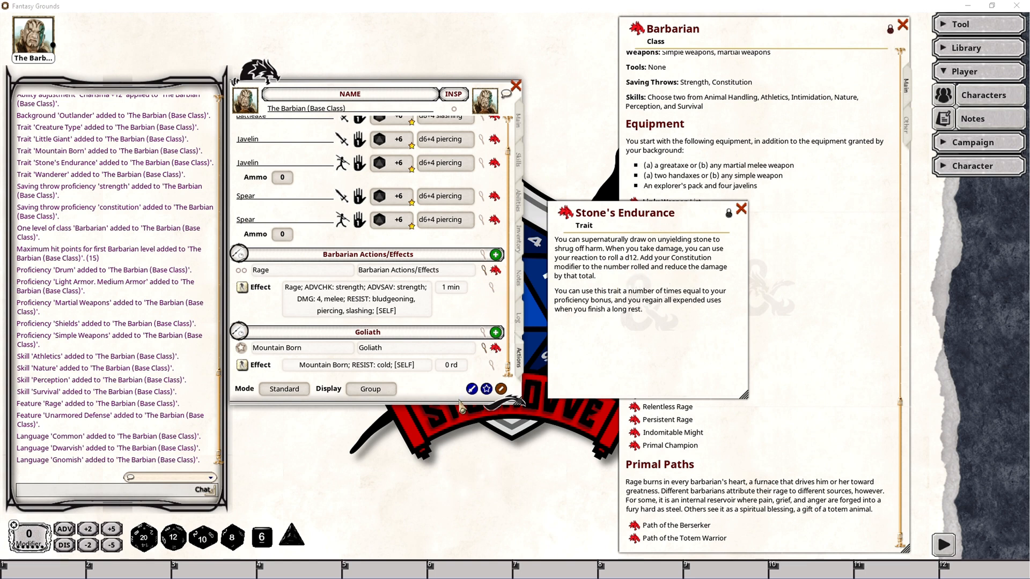
left_click_drag(519, 411, 518, 485)
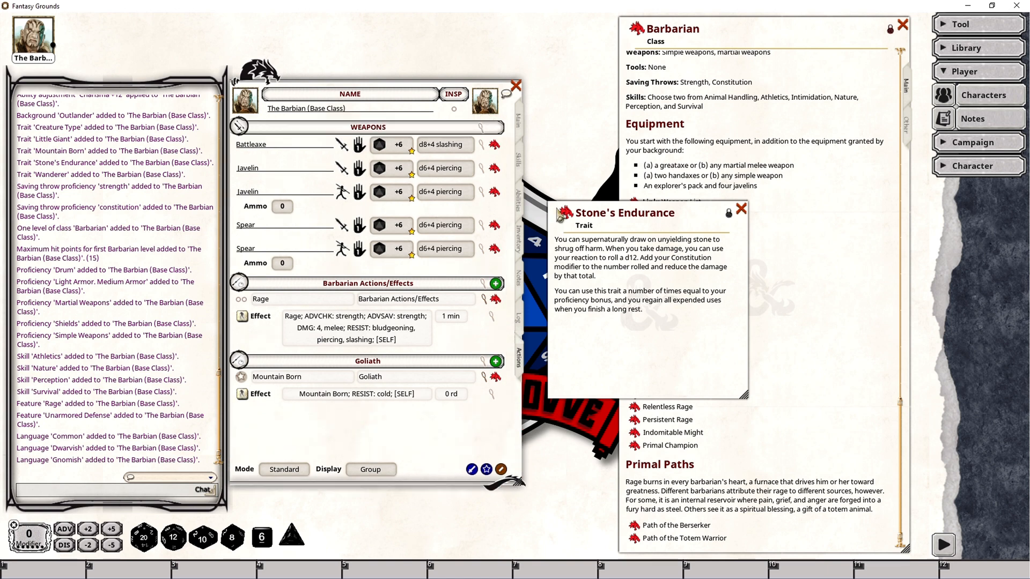
left_click_drag(565, 212, 421, 284)
double_click(405, 413)
key("ctrl+c")
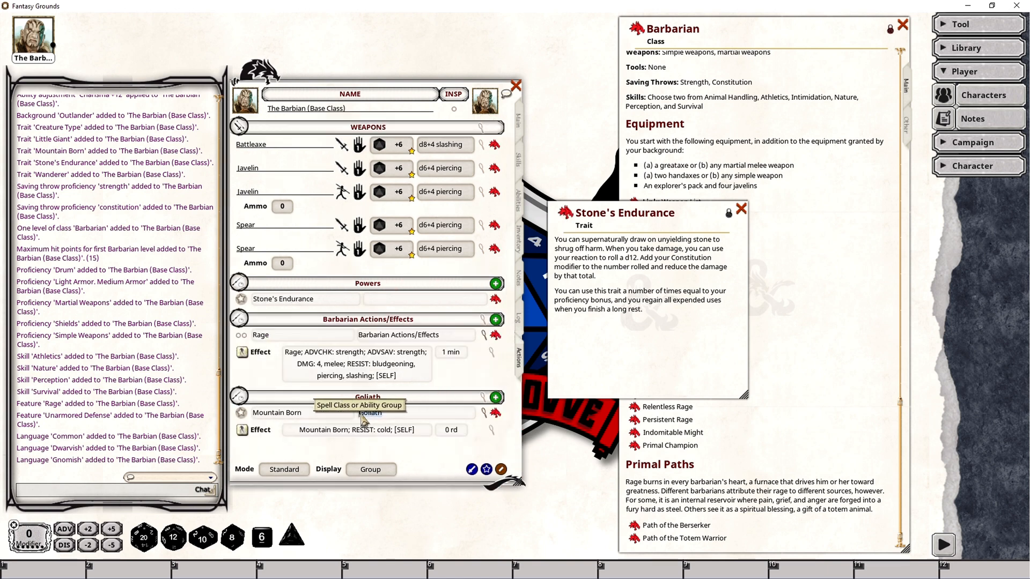
left_click(394, 299)
key("ctrl+v")
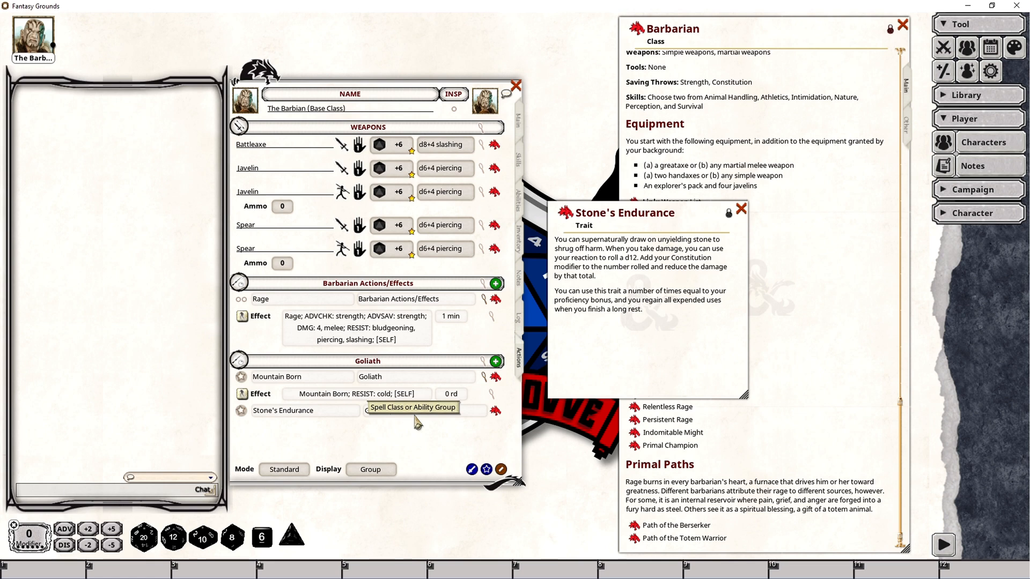
Step: Add an effect action to the Stone's Endurance power and open its effect details
left_click(417, 414)
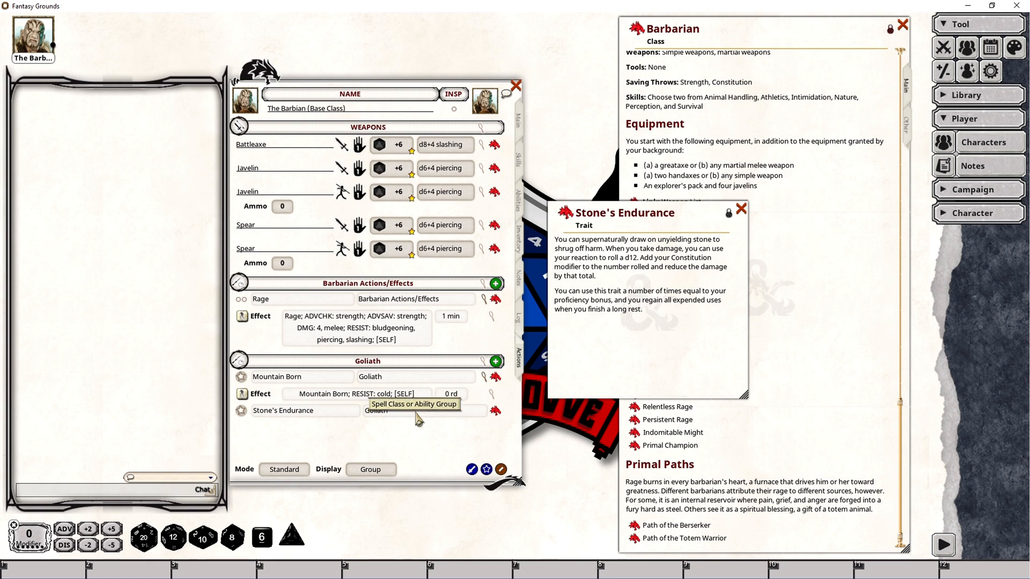
right_click(417, 419)
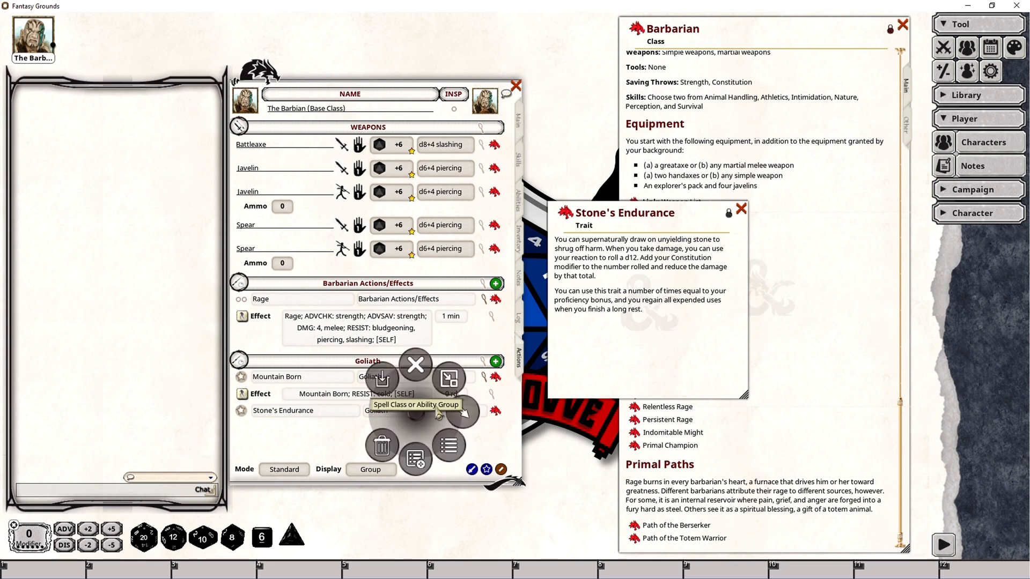
left_click(456, 413)
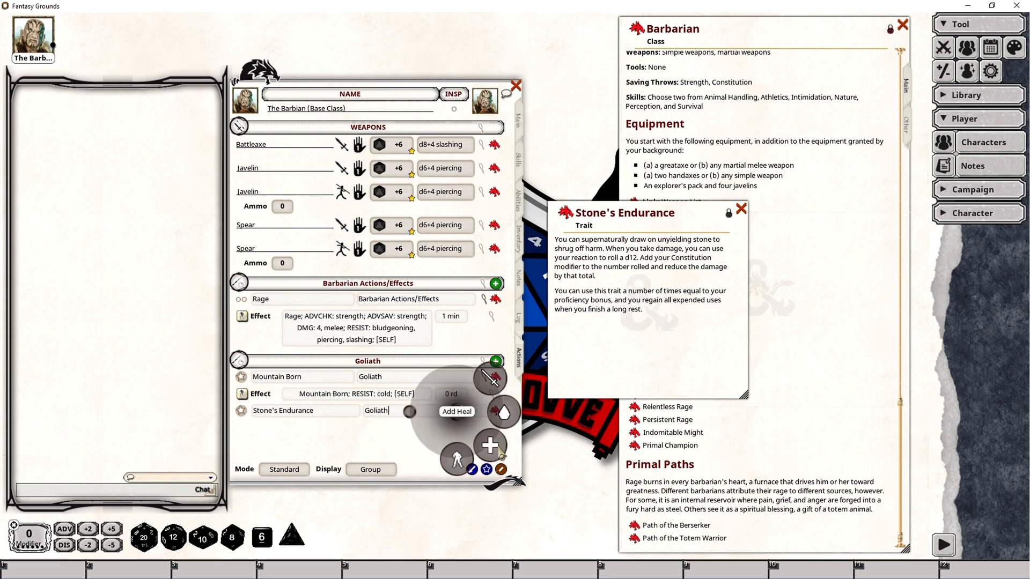
left_click(459, 461)
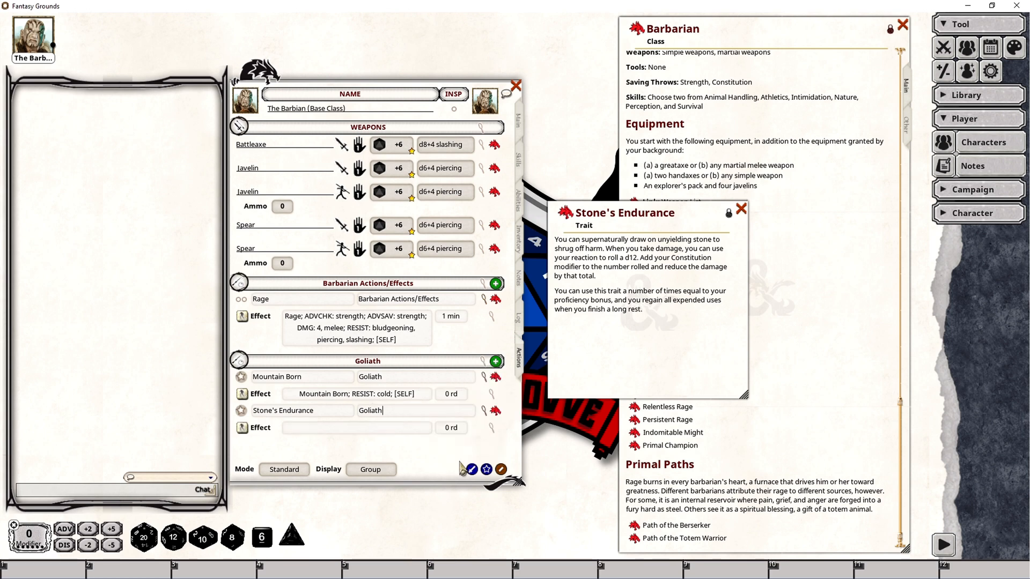
left_click(491, 428)
Step: Define the effect as "Stone's Endurance; DMG: -1d12 [-CON]", expended on next roll, and close the effect details and the Stone's Endurance trait
key("alt+Tab")
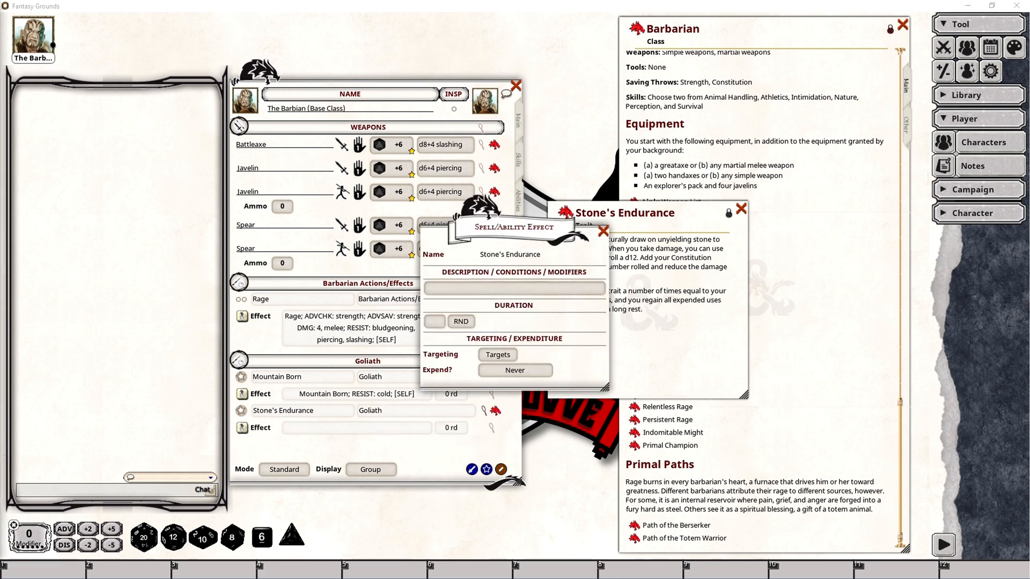
left_click(464, 290)
type("Stone's Endurance; DMG: -1d12 [-CON]")
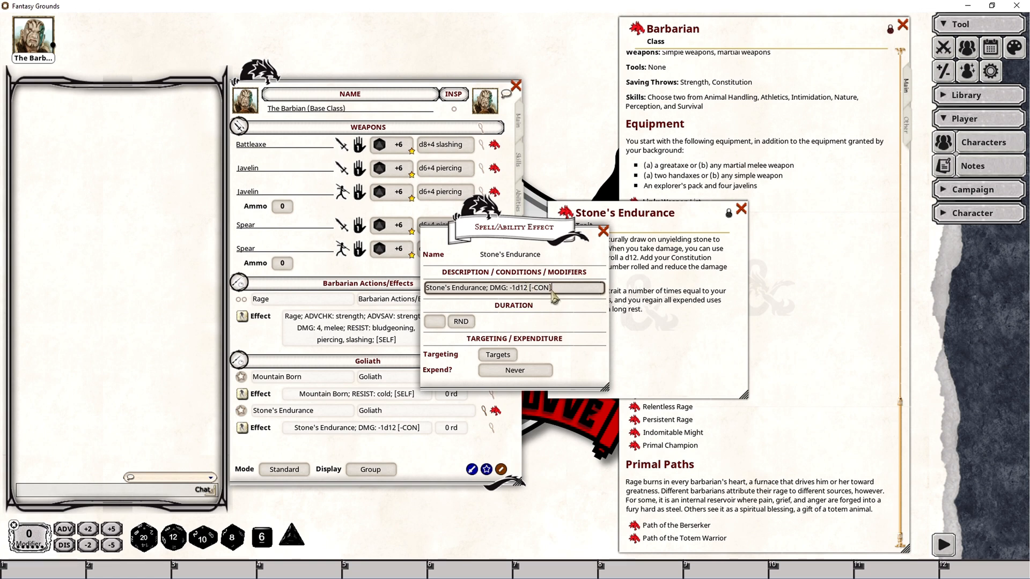
left_click(515, 371)
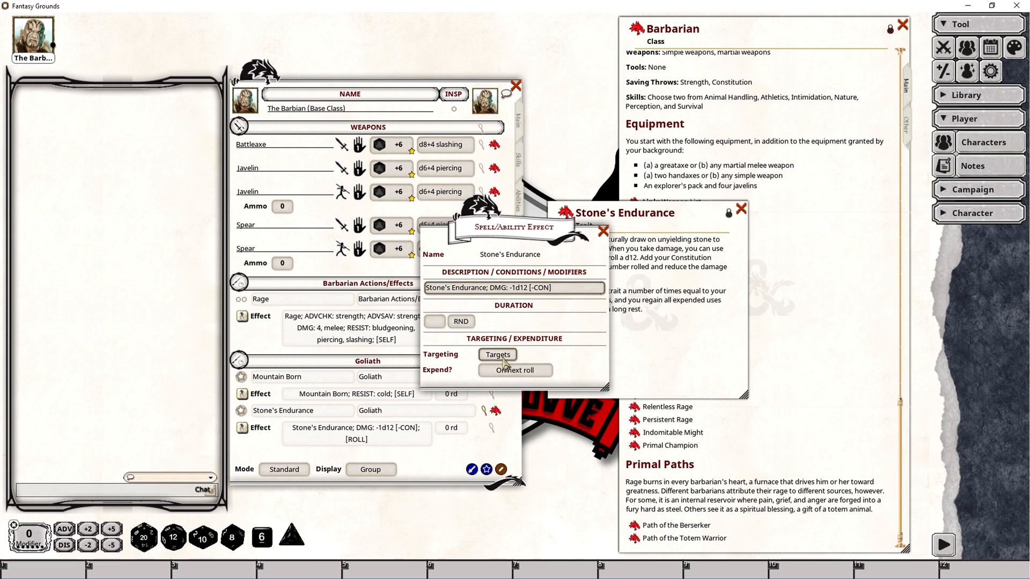
left_click(603, 231)
left_click(741, 209)
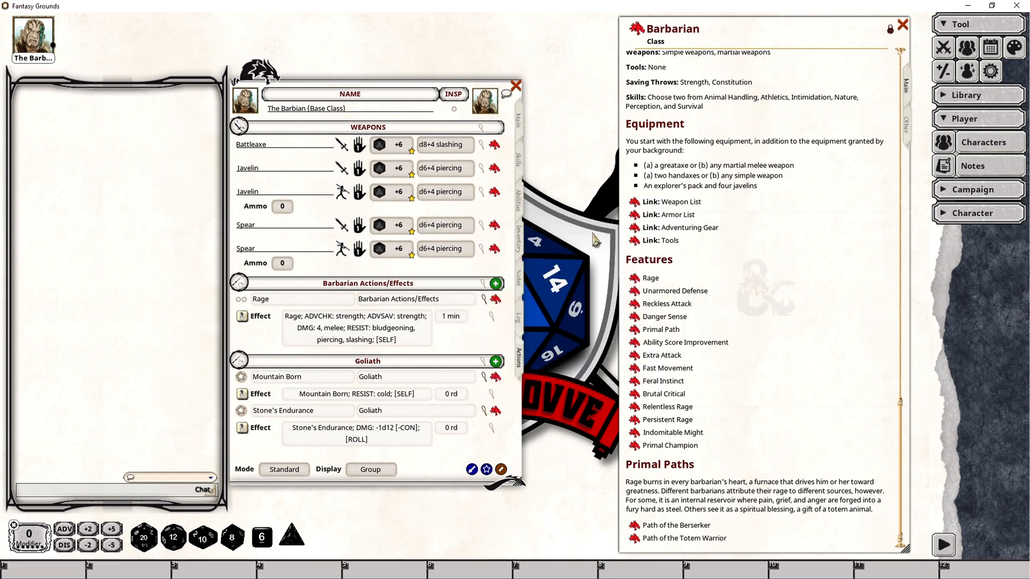
Step: Open the Combat Tracker and test the Stone's Endurance effect by applying it to Skeleton 8
left_click(945, 50)
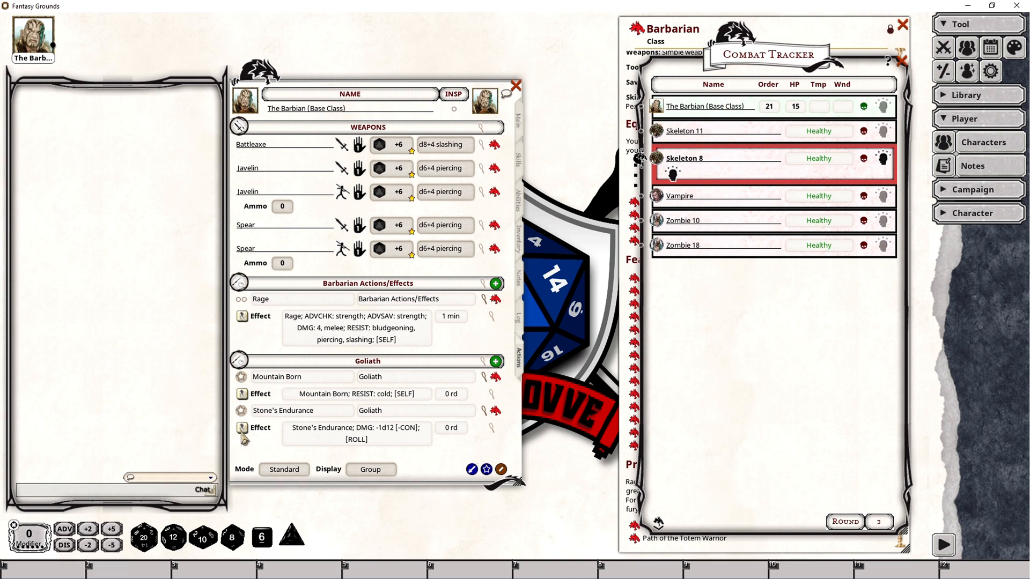
left_click_drag(639, 159, 718, 171)
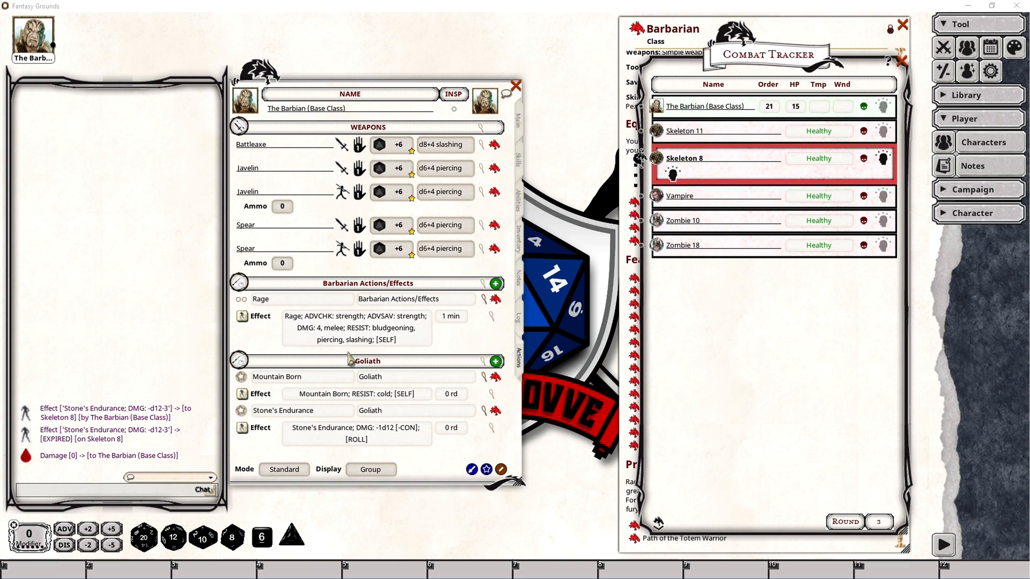
Step: Check the Stone's Endurance description and the proficiency bonus, then switch the actions to Preparation mode and give Stone's Endurance 2 daily uses
left_click(242, 411)
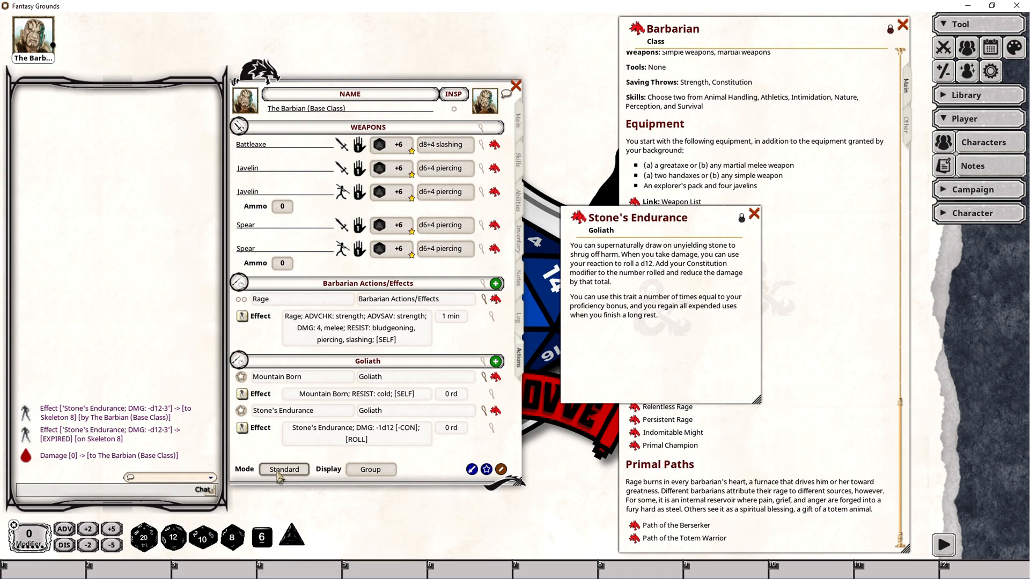
left_click(518, 122)
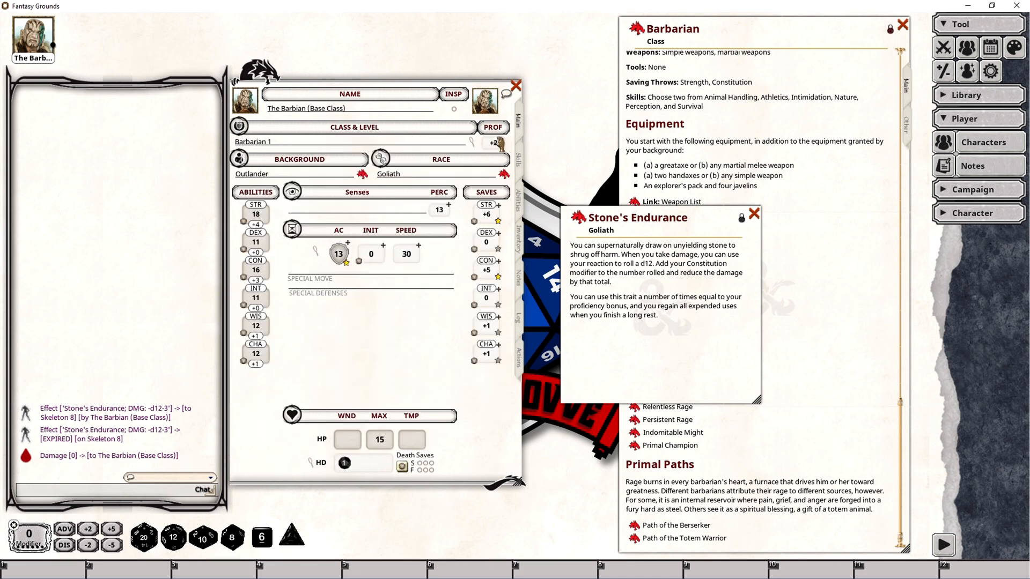
left_click(518, 358)
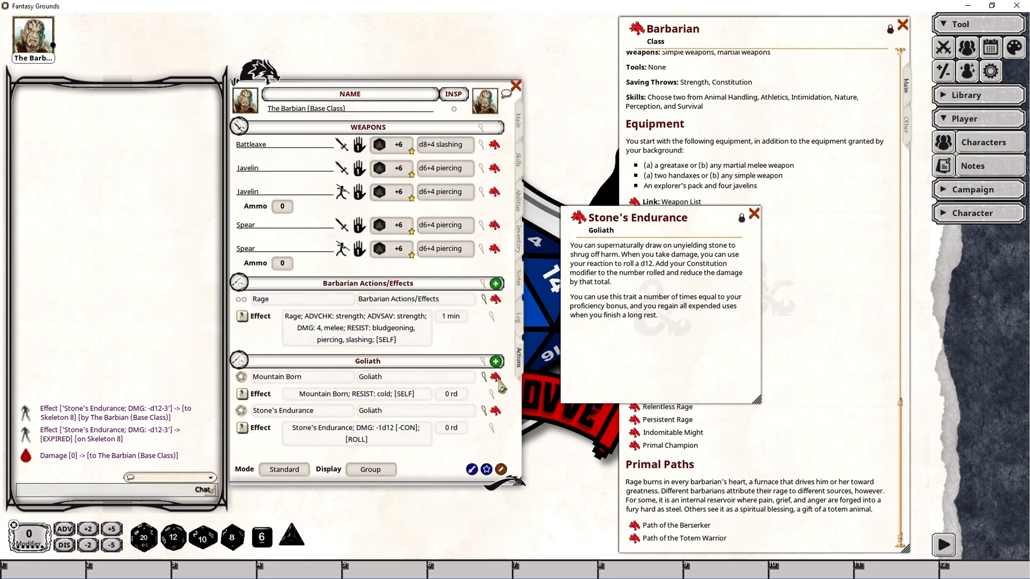
left_click(284, 469)
scroll(272, 448, "down", 2)
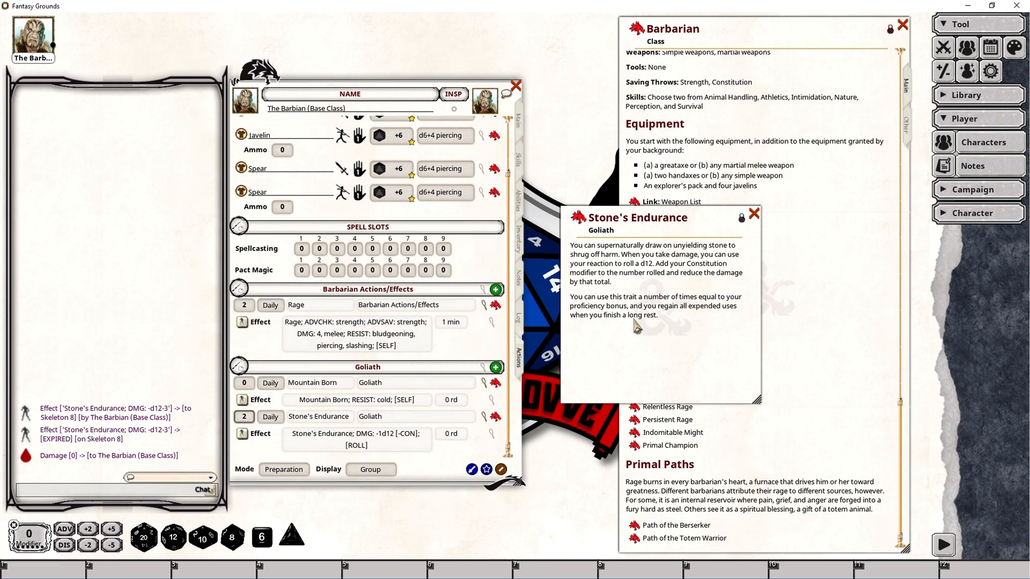
Step: Return the actions to Combat mode and open the descriptions of the Rage and Unarmored Defense features
left_click(284, 469)
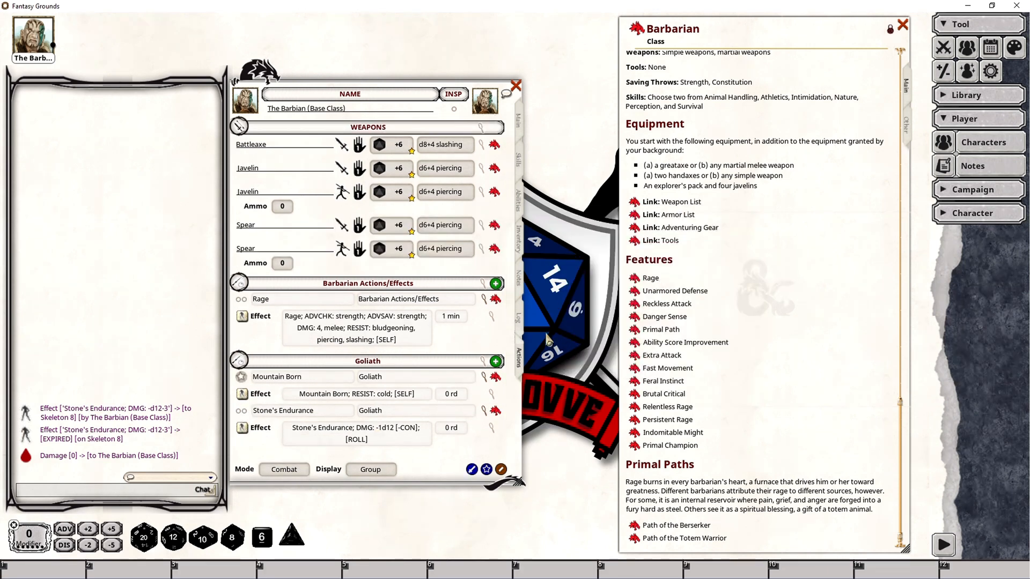
left_click(523, 202)
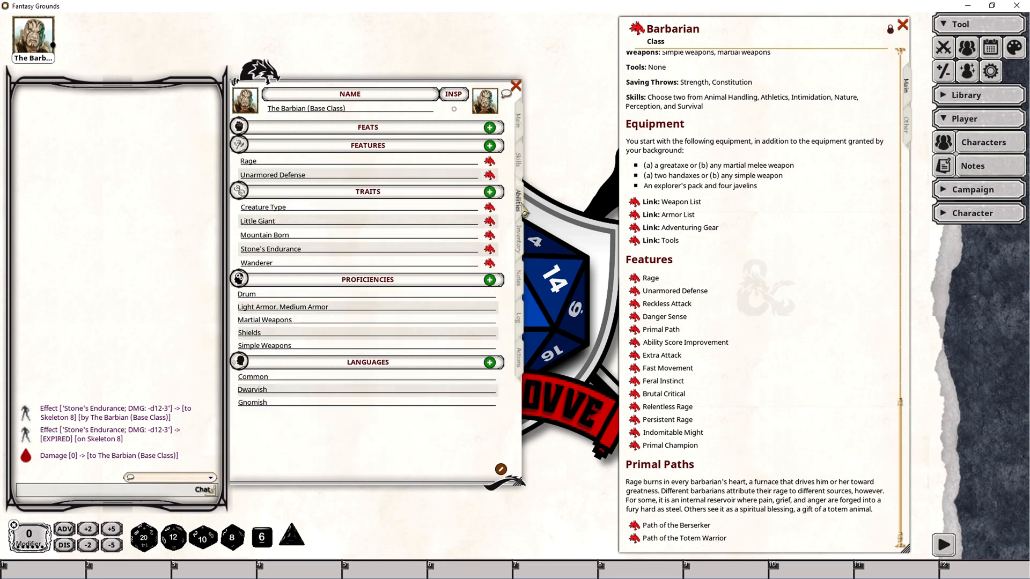
left_click(489, 161)
left_click(489, 175)
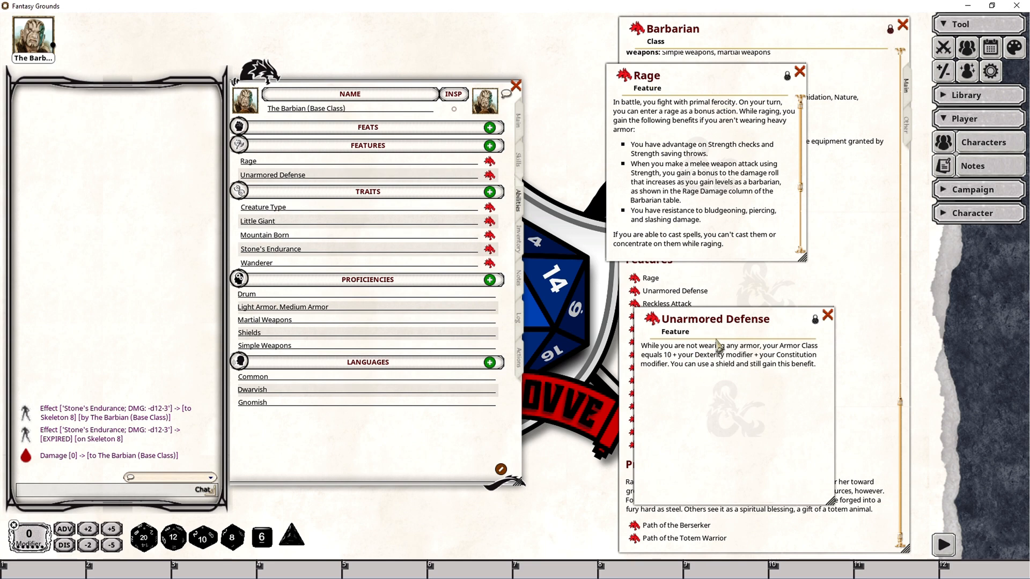
left_click_drag(711, 315, 663, 309)
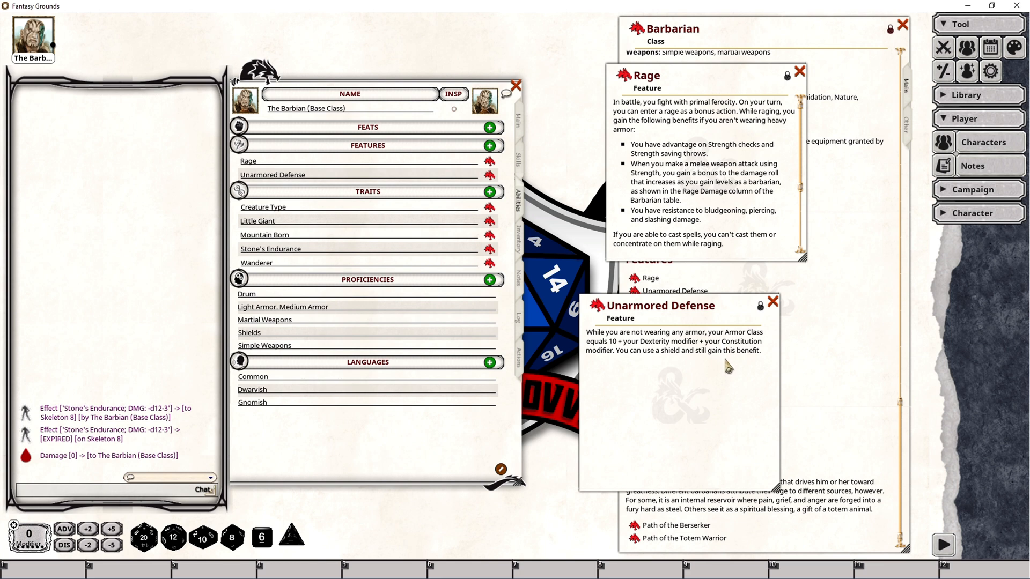
Step: Check the armor class calculation against the Unarmored Defense description, and close both the calculation and the description
left_click(520, 120)
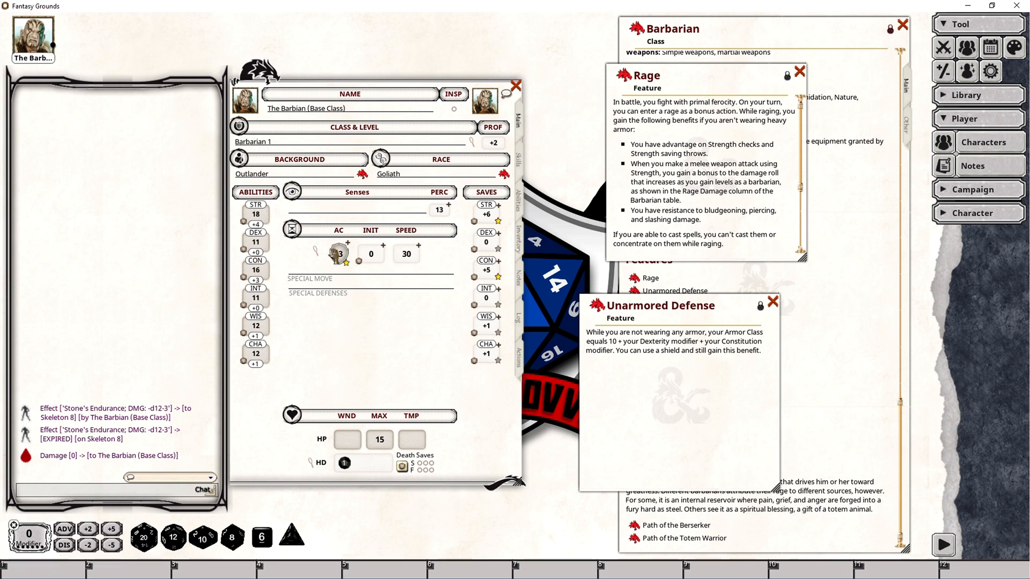
left_click(317, 253)
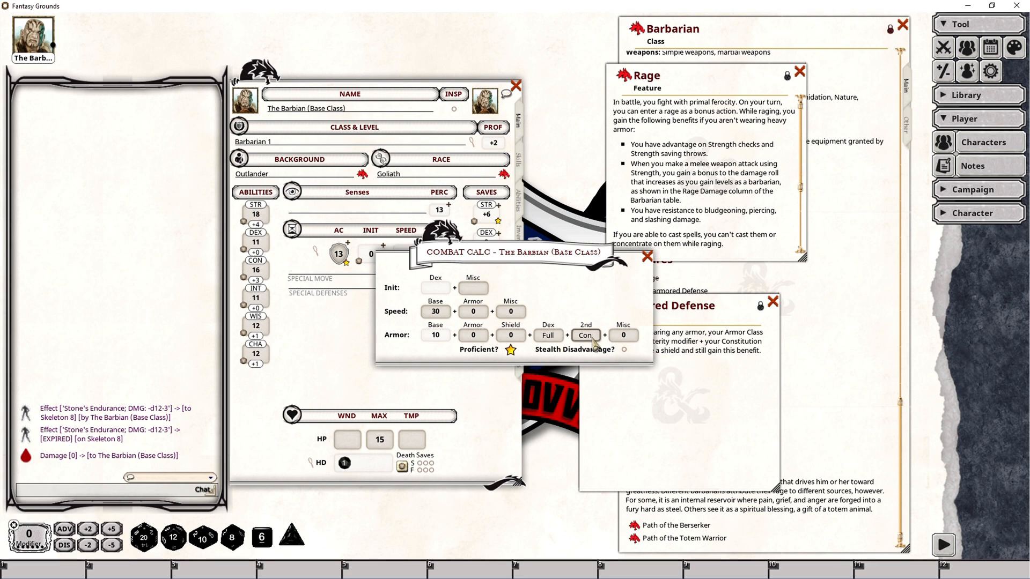
left_click_drag(593, 340, 463, 429)
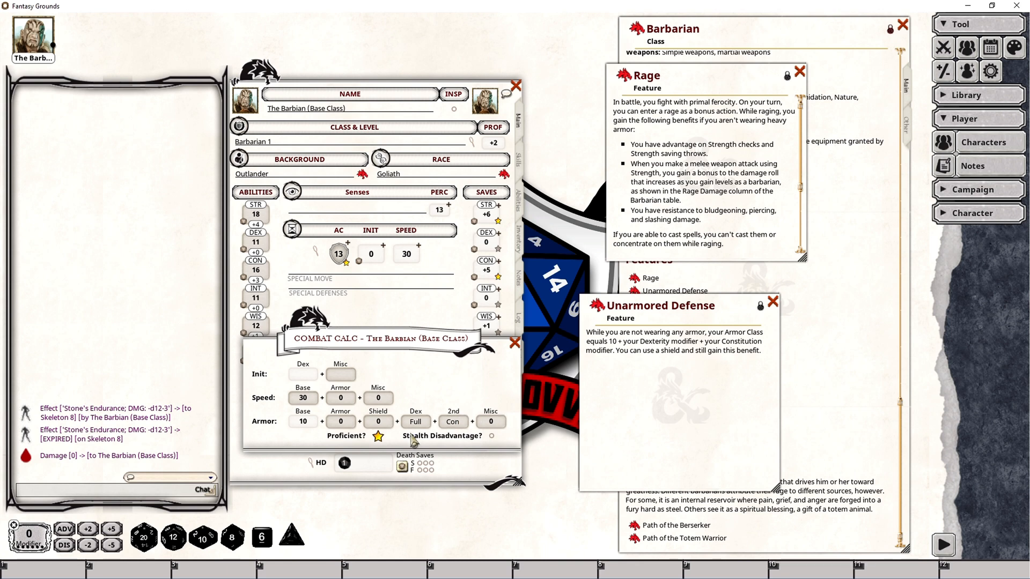
left_click_drag(390, 343, 574, 395)
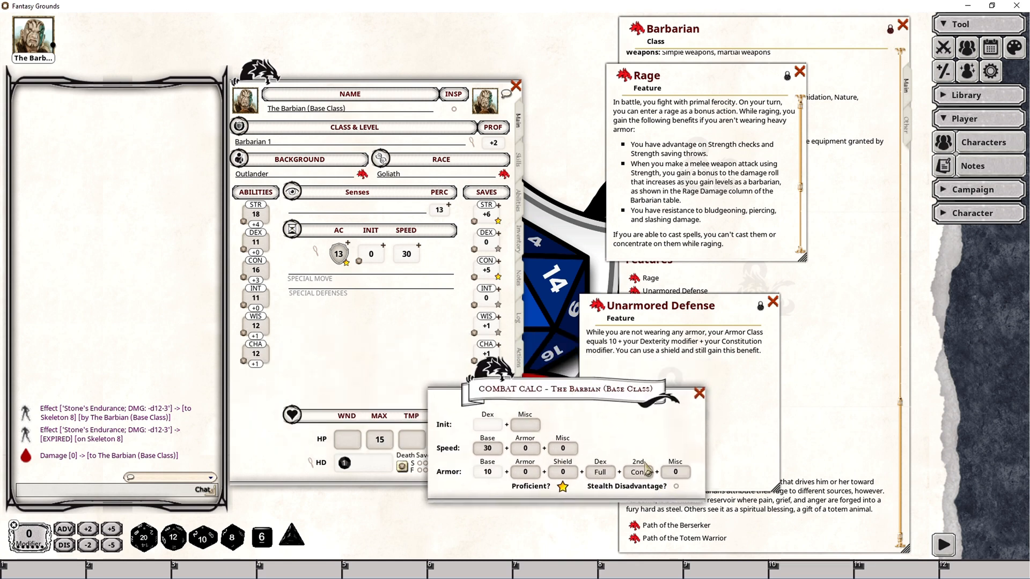
left_click(699, 394)
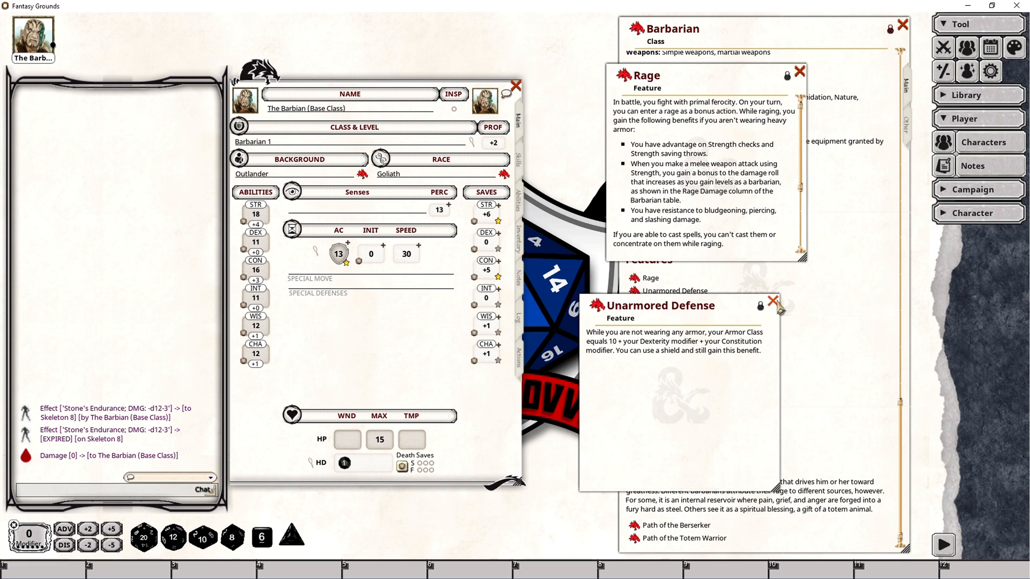
left_click(773, 302)
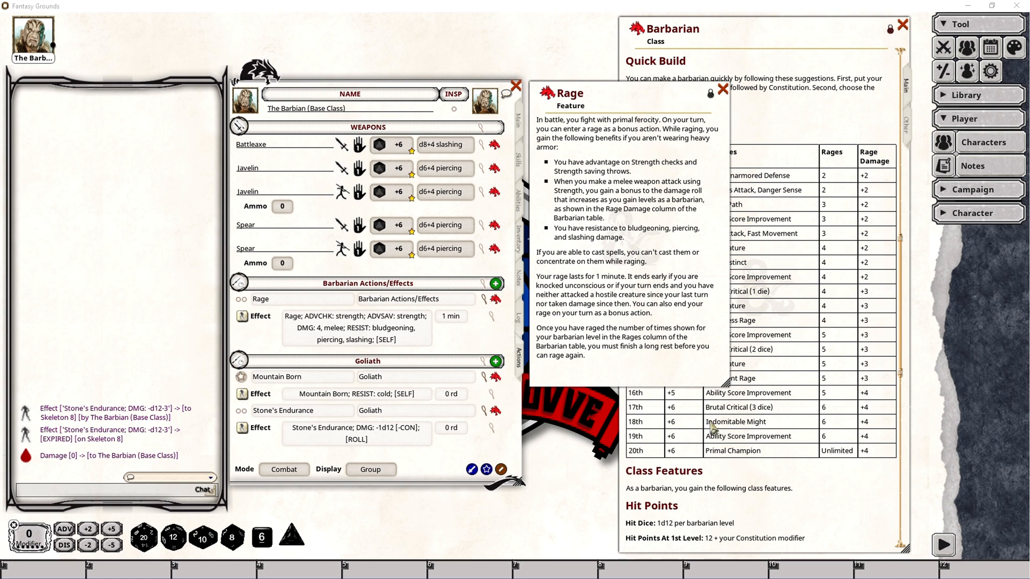
Step: Set the melee damage bonus in the Rage effect to 2, and close the effect details and the Rage description
left_click(492, 317)
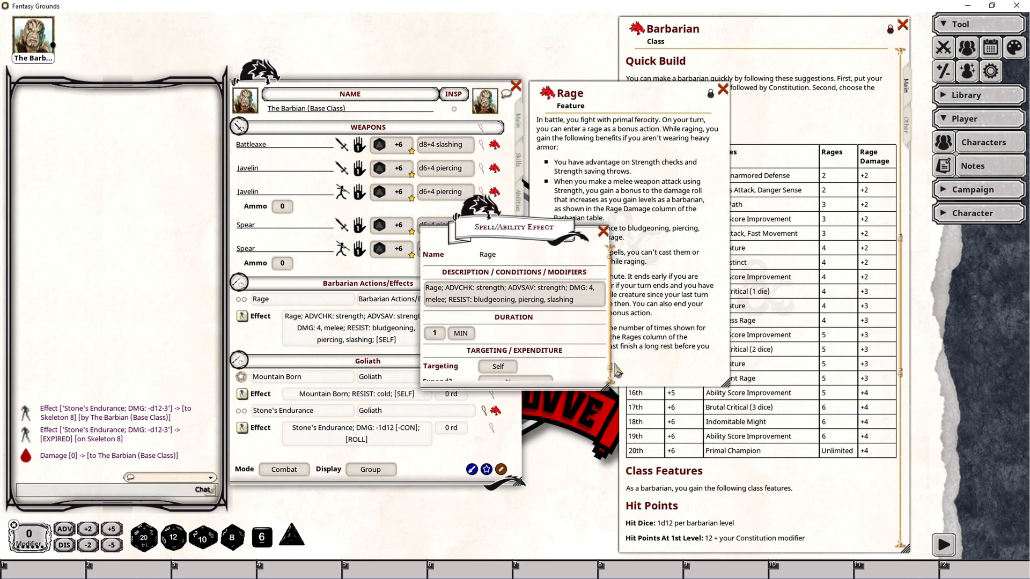
left_click(591, 288)
key("Delete")
type("2")
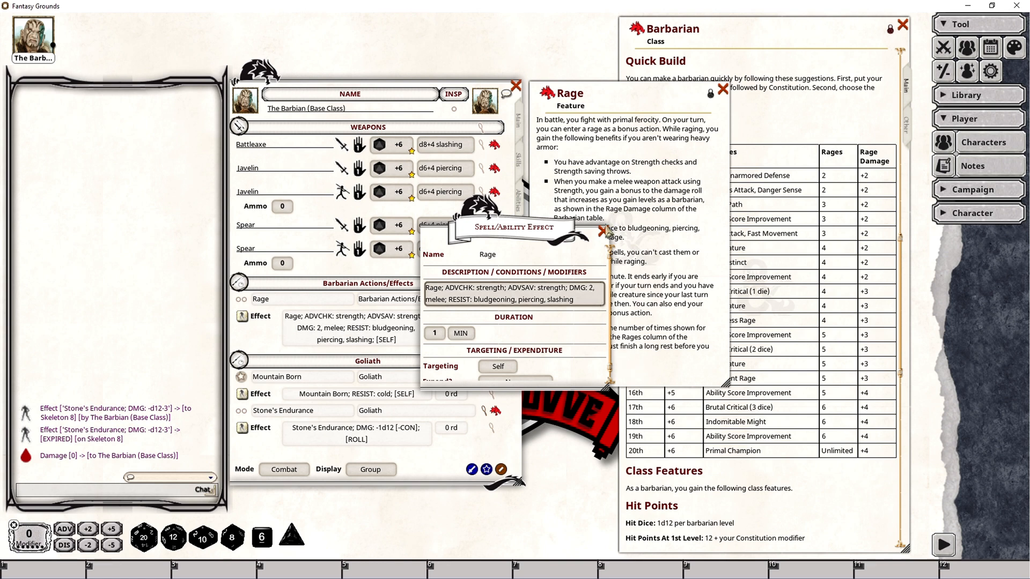
left_click(602, 232)
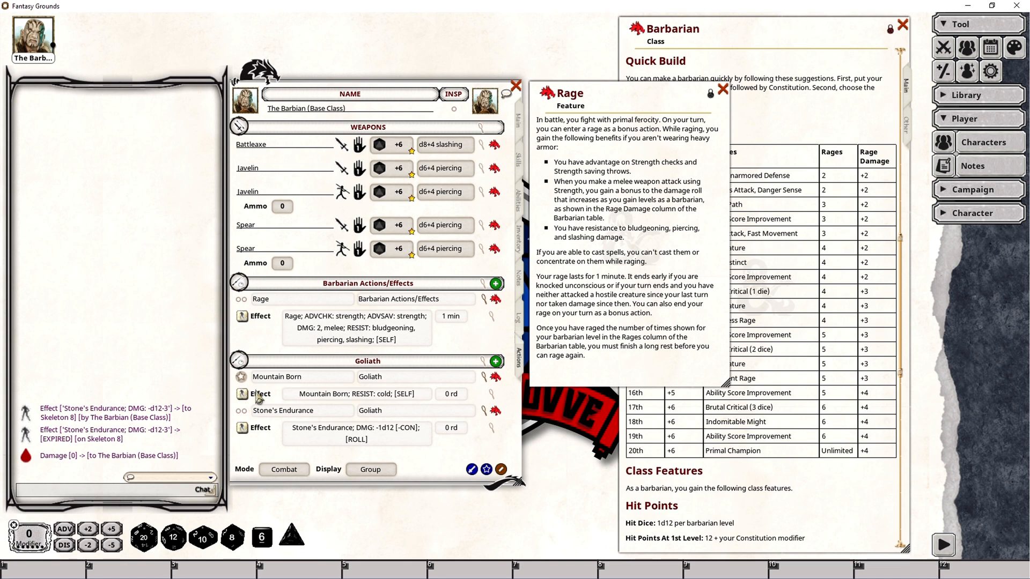
left_click(722, 89)
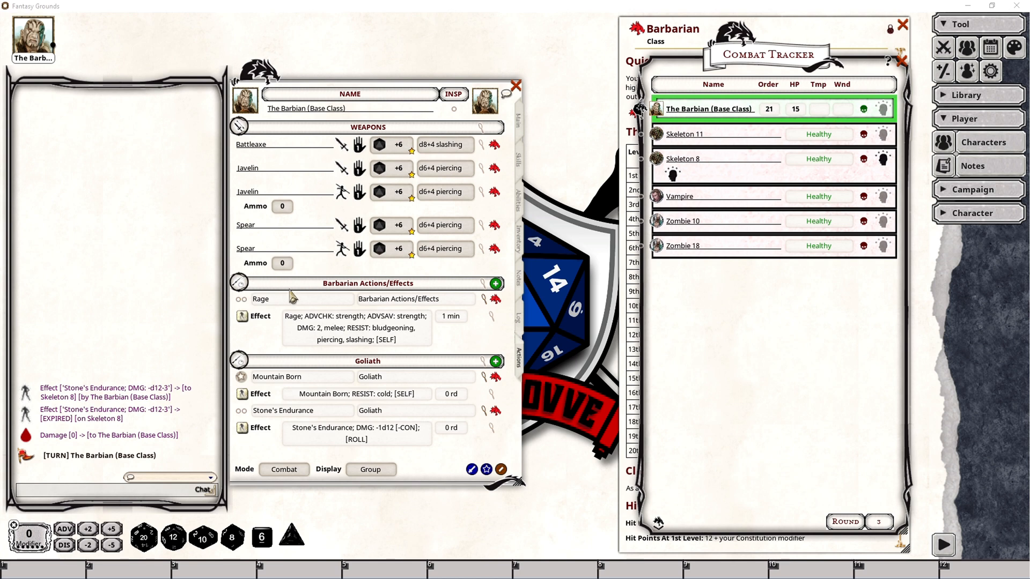
Step: Apply the Rage effect to The Barbian with one use spent, and test it with a Strength check and a Strength save
left_click_drag(846, 113, 844, 115)
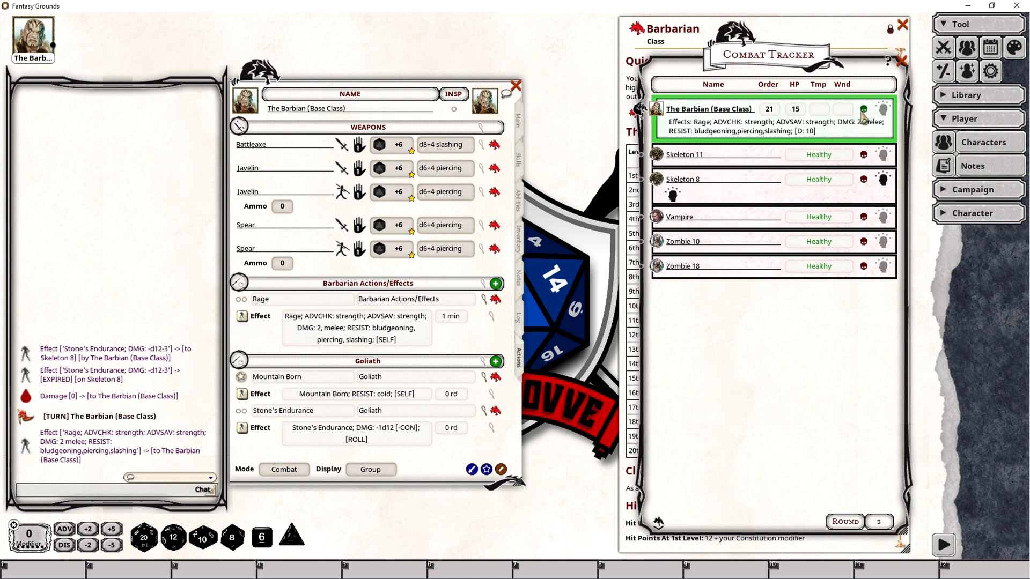
left_click(239, 299)
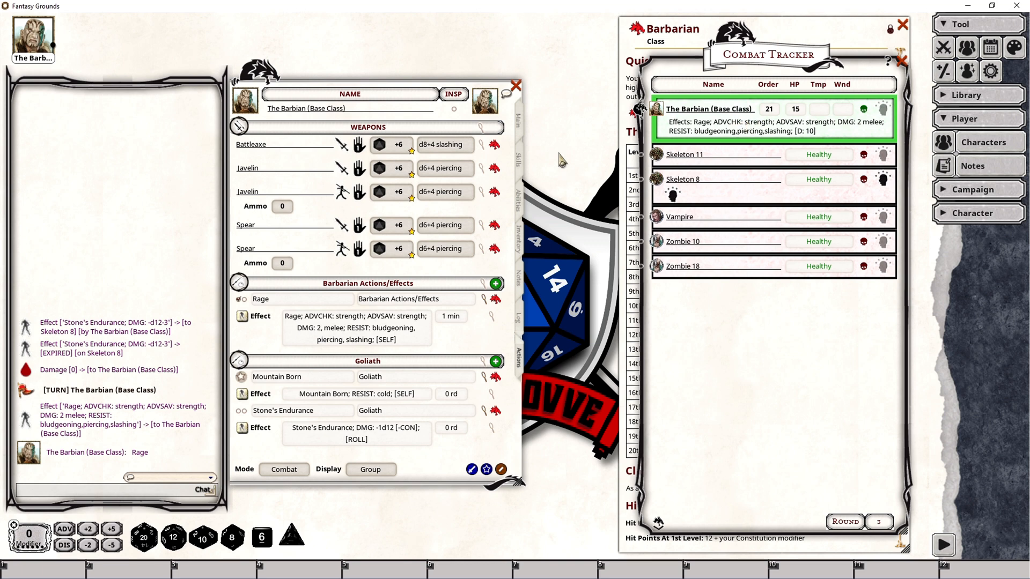
left_click(518, 162)
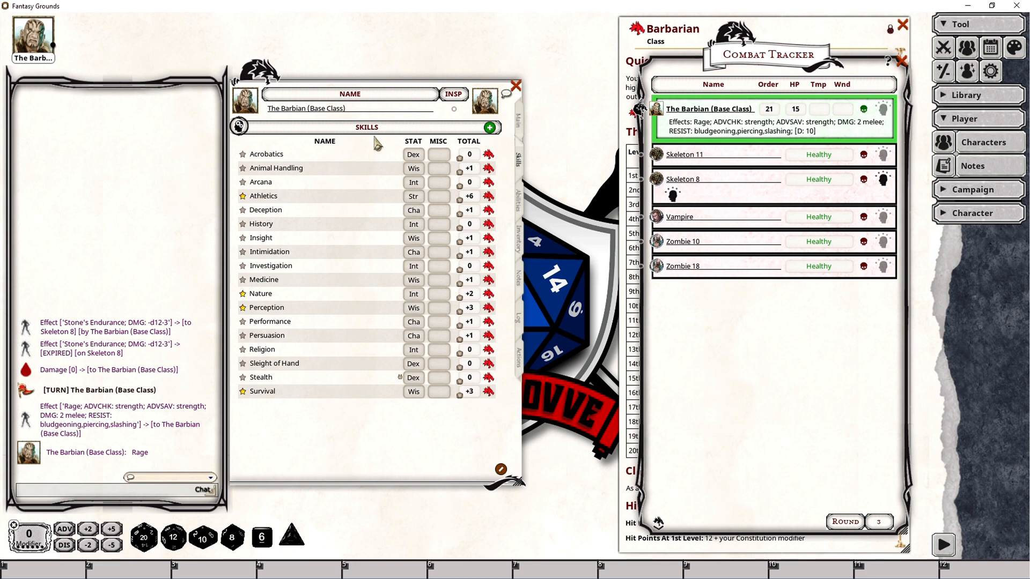
left_click(521, 123)
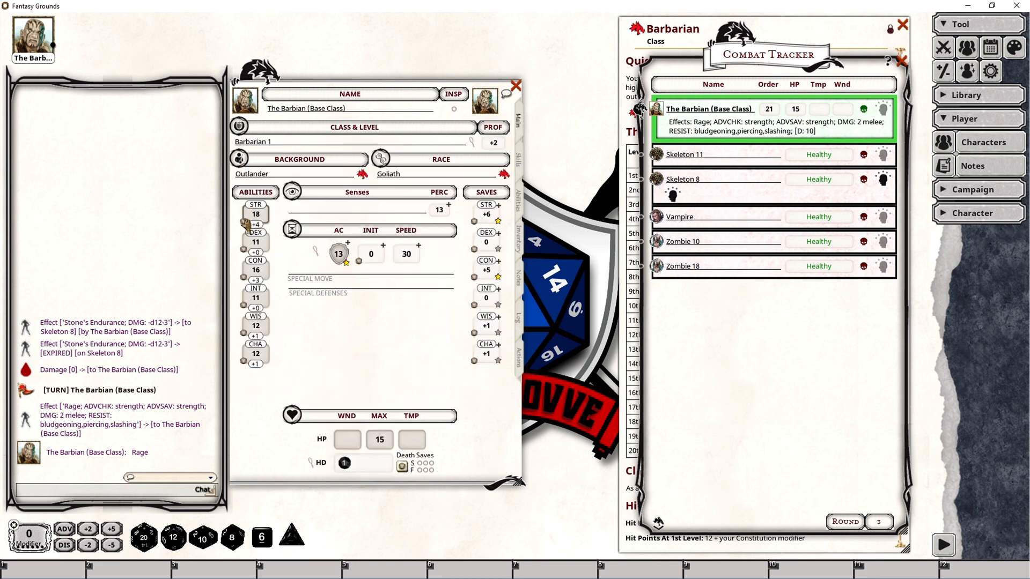
left_click_drag(244, 221, 145, 360)
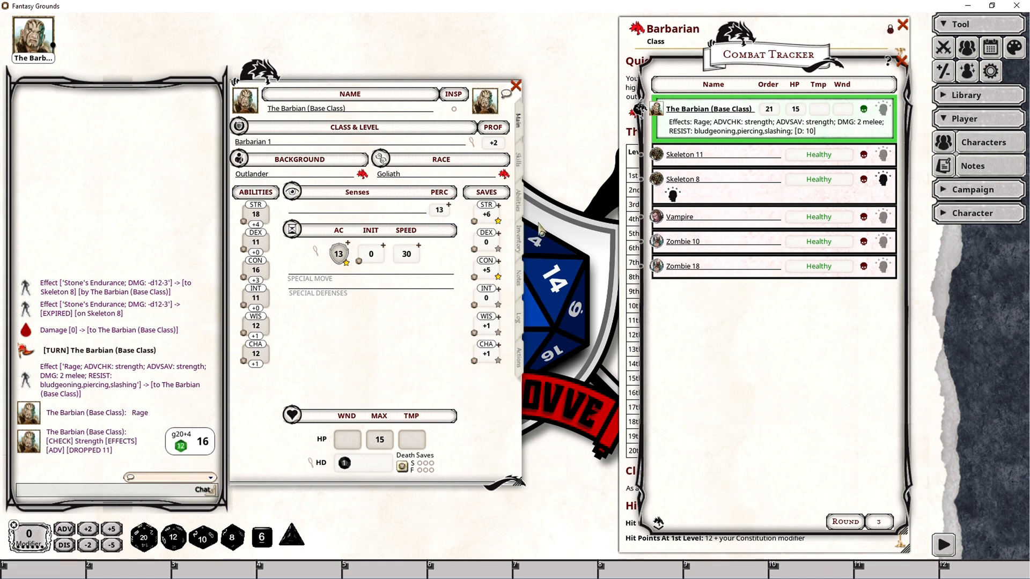
double_click(476, 223)
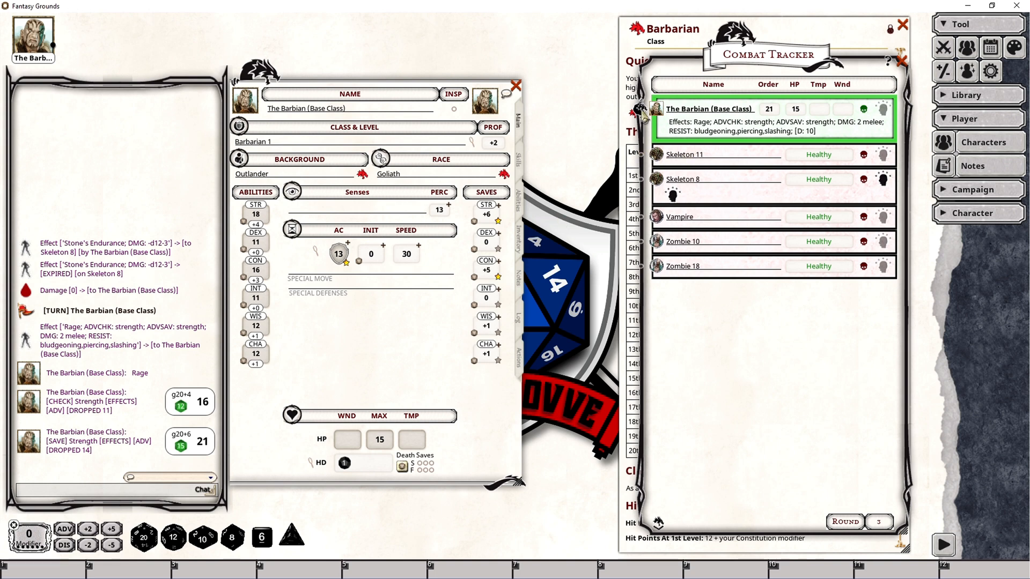
Step: Apply Battleaxe damage to Skeleton 11 in the Combat Tracker and make Skeleton 11 the active combatant
left_click(521, 364)
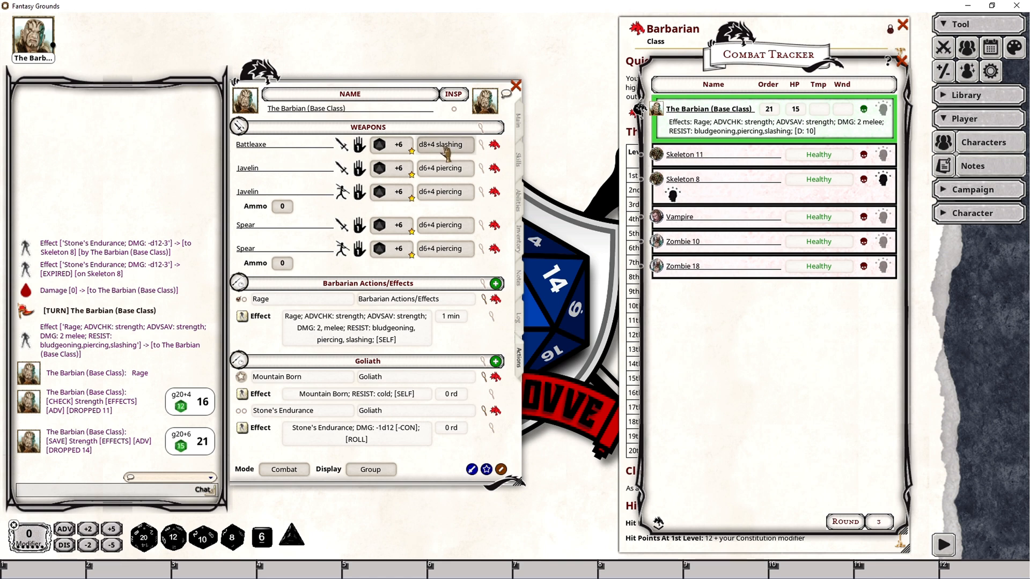
left_click_drag(441, 148, 695, 161)
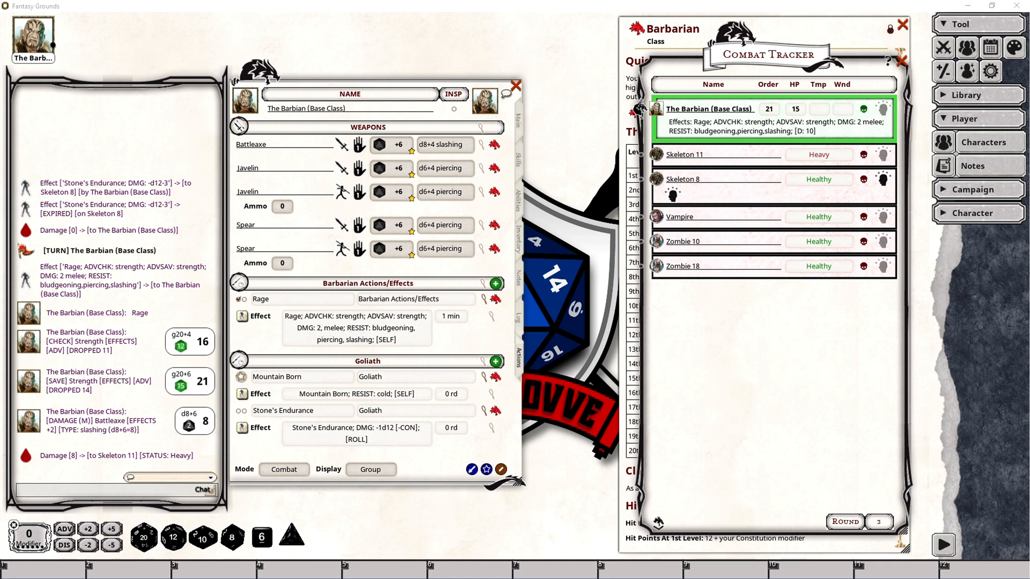
left_click_drag(638, 108, 639, 214)
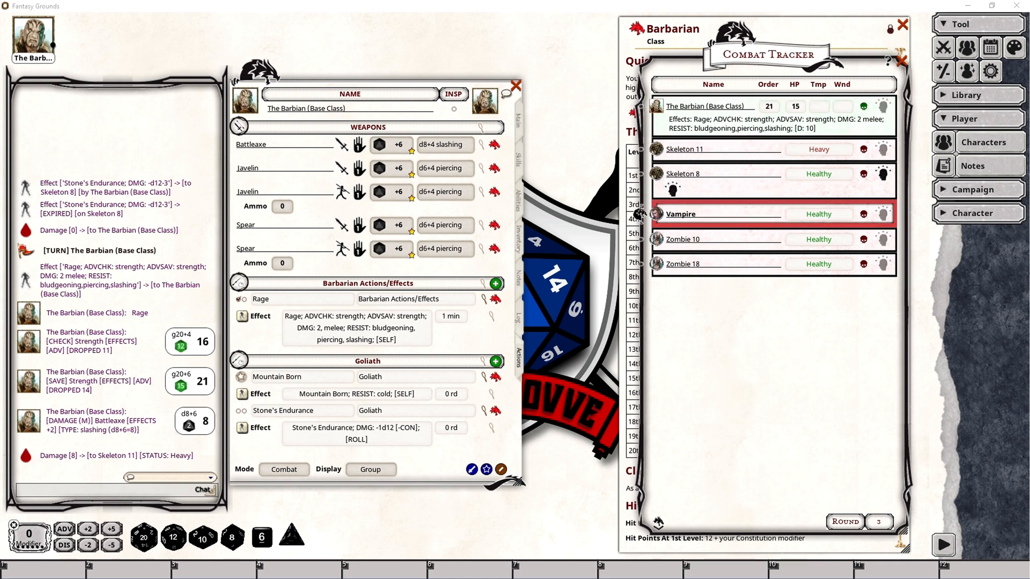
left_click_drag(639, 214, 639, 151)
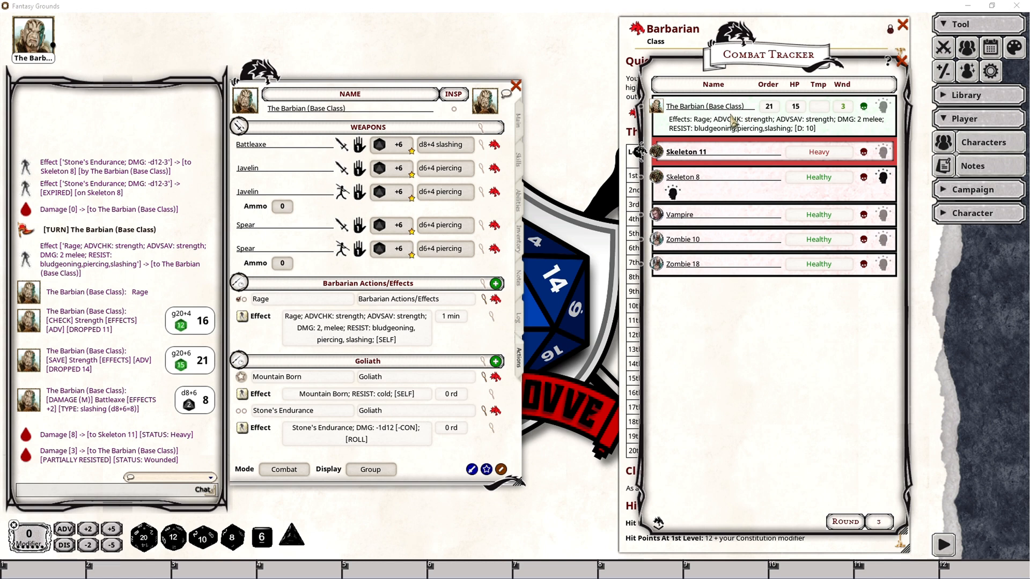
Step: Remove the Rage effect from The Barbian and close the Combat Tracker
left_click(884, 107)
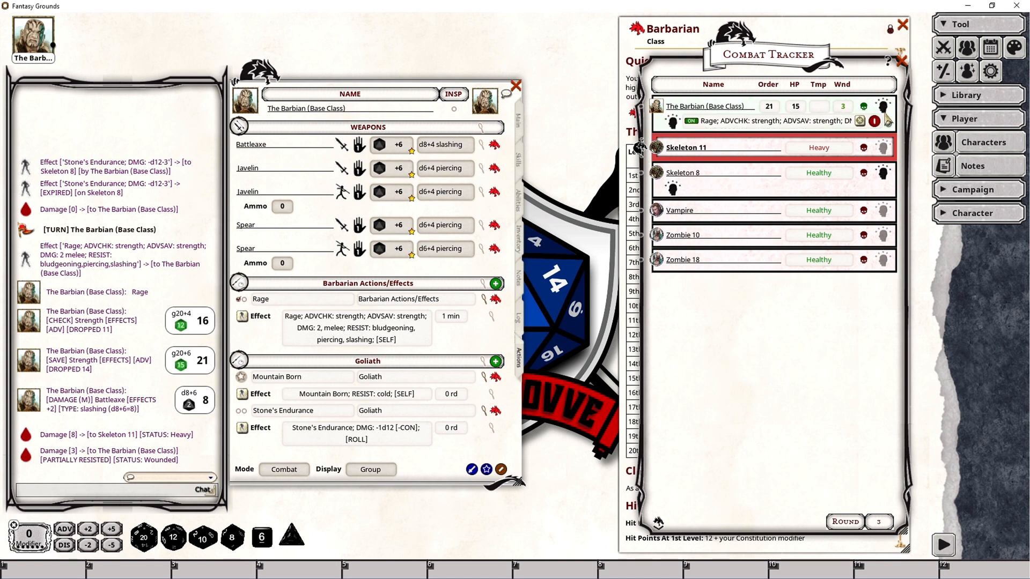
left_click(883, 108)
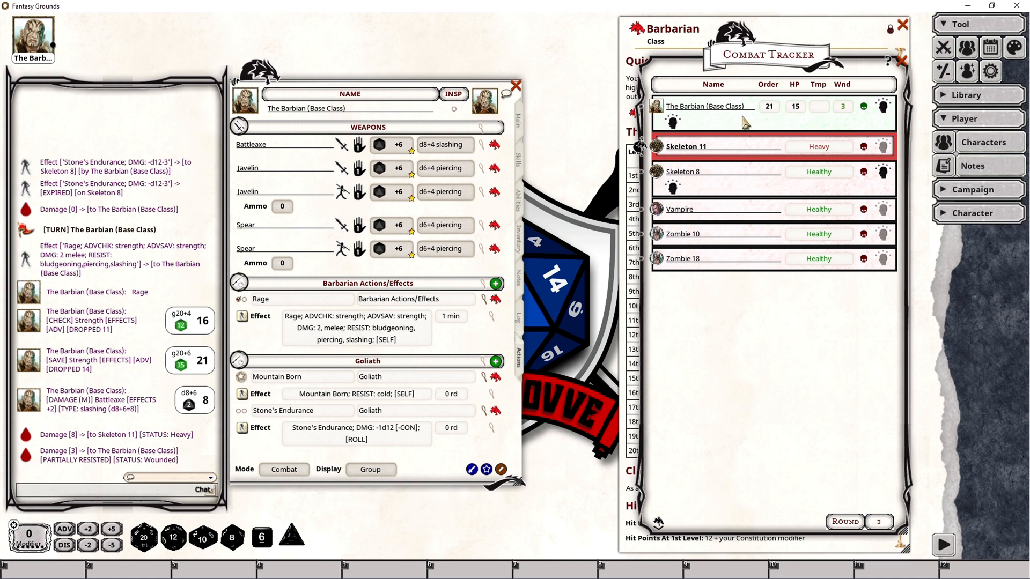
key("alt+Tab")
left_click(902, 60)
Step: Review the character's main stats, skills, abilities, inventory, notes, adventure log and actions
left_click(518, 125)
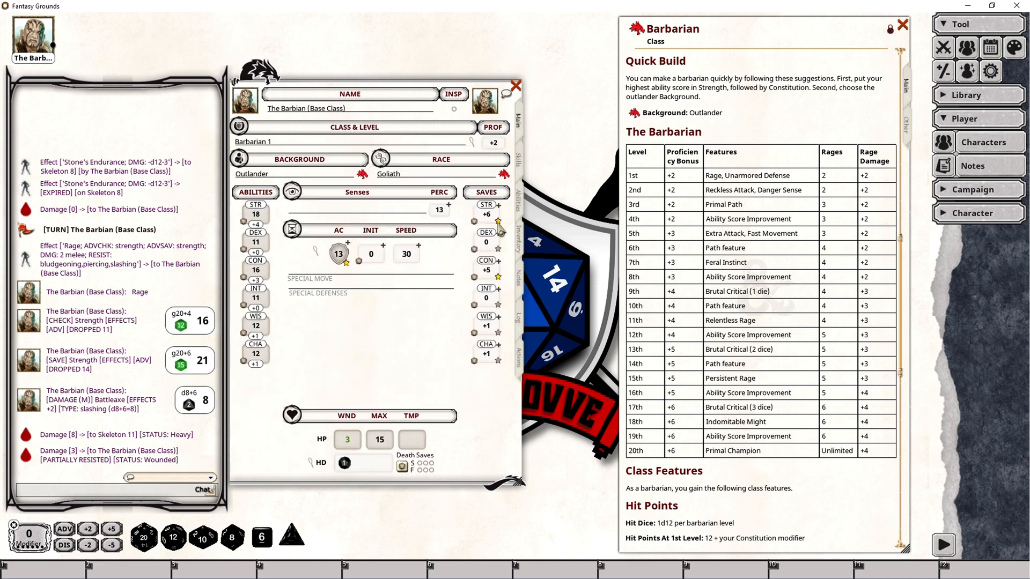
left_click(519, 163)
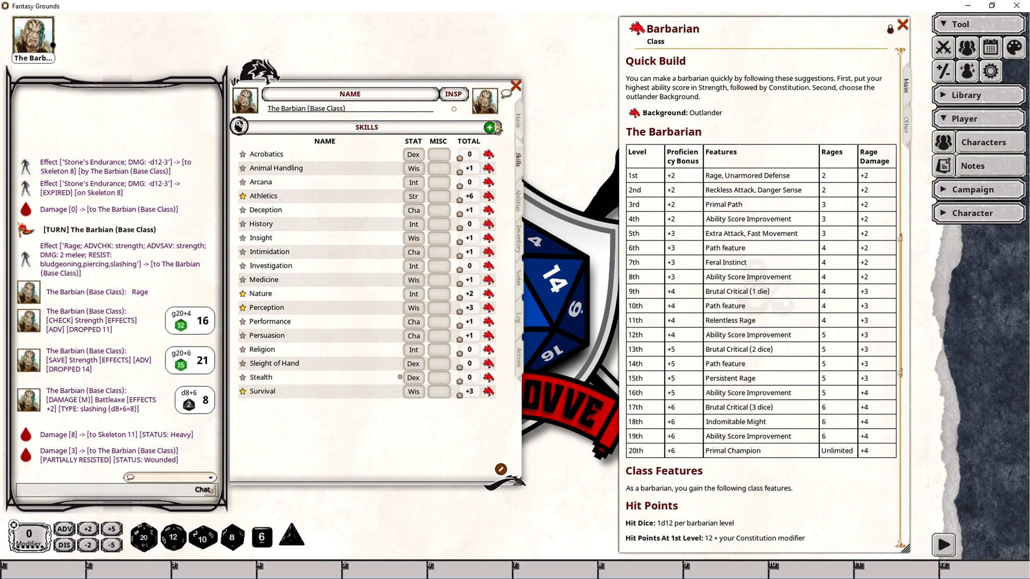
left_click(520, 201)
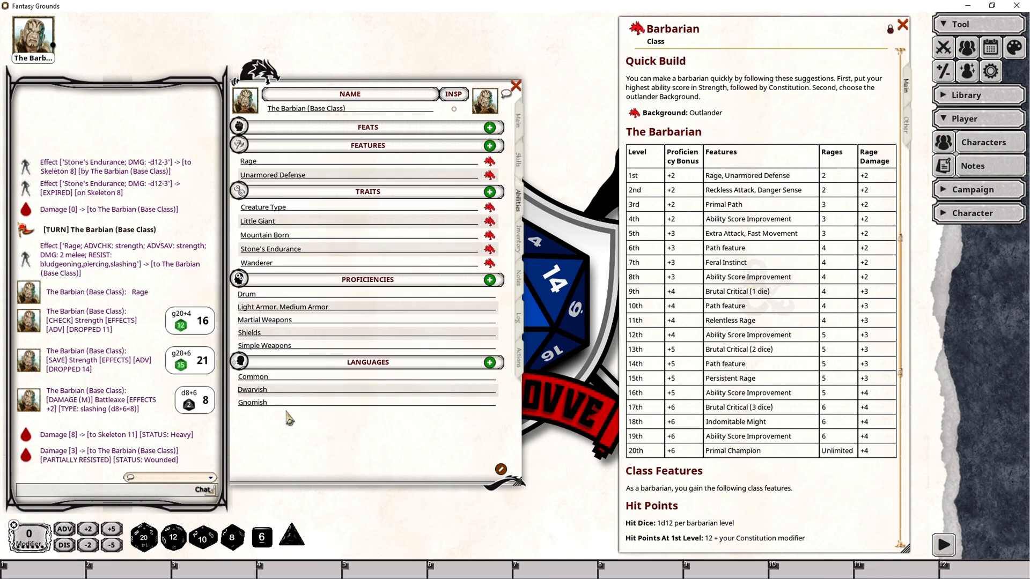
left_click(519, 238)
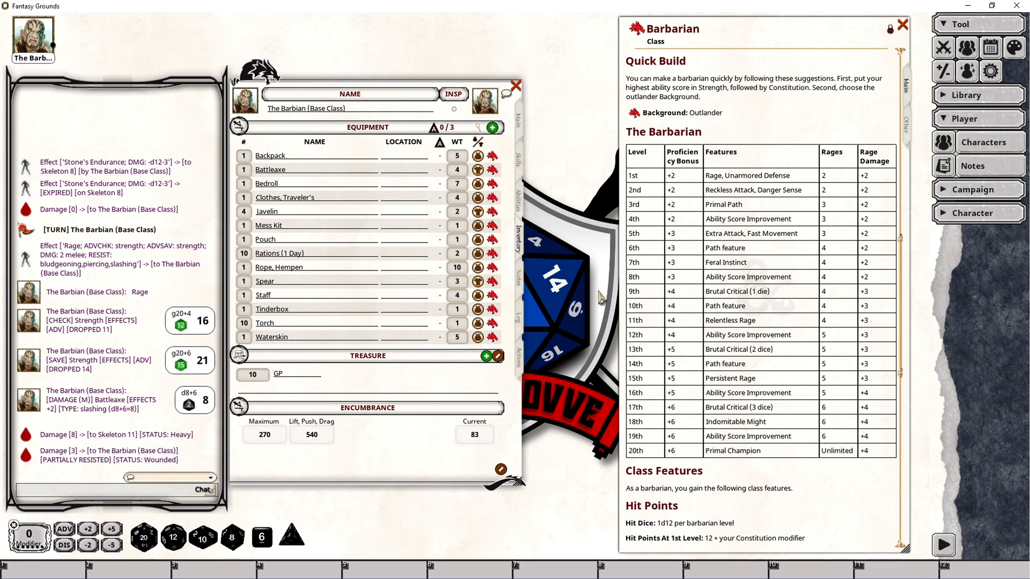
left_click(525, 276)
left_click(525, 328)
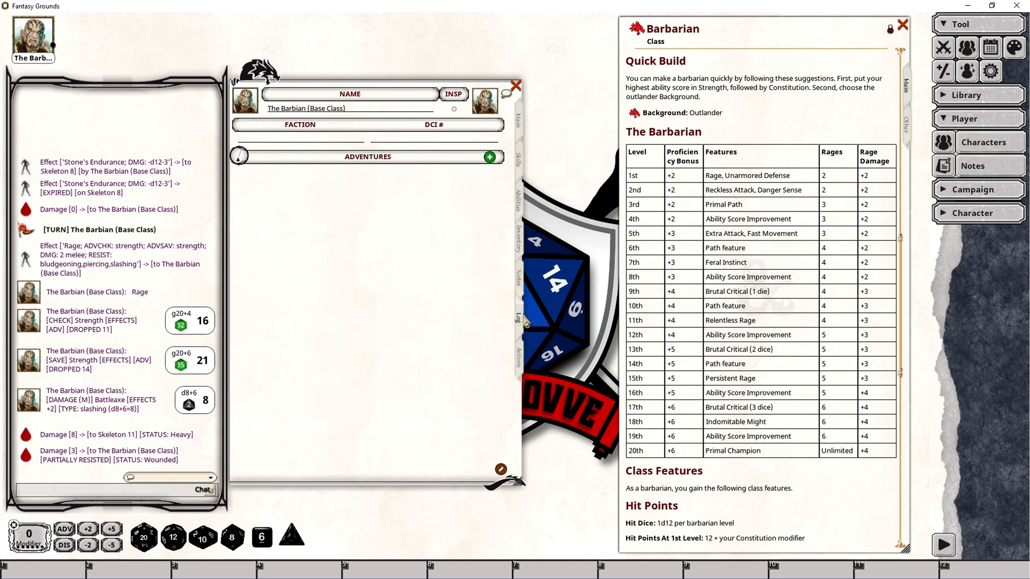
left_click(518, 278)
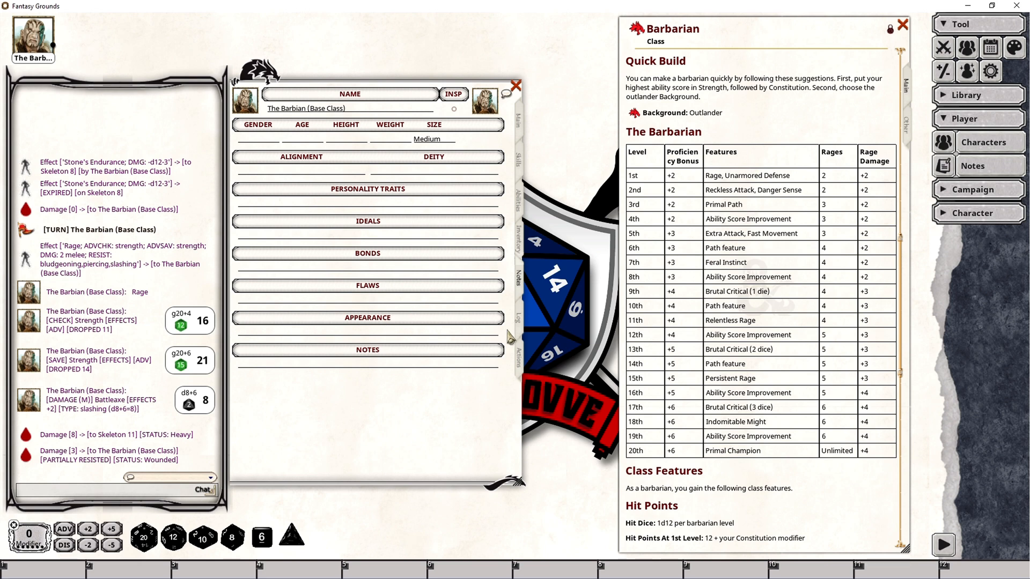
left_click(520, 319)
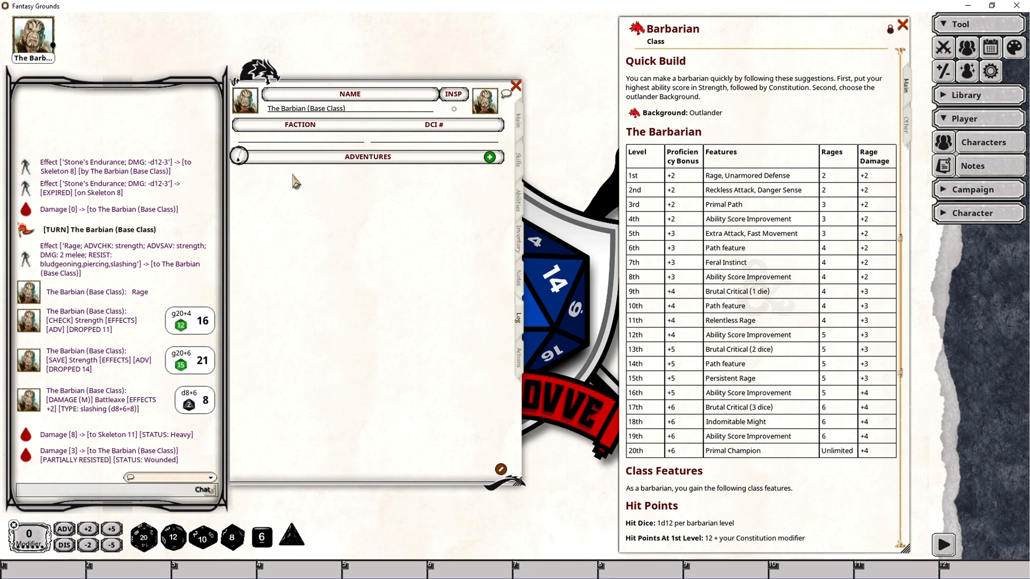
left_click(519, 358)
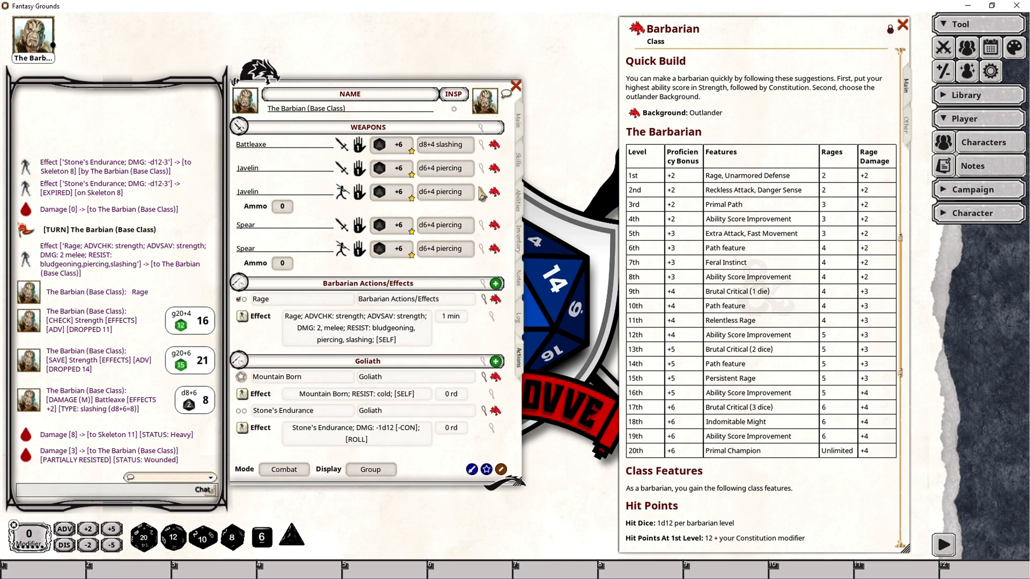